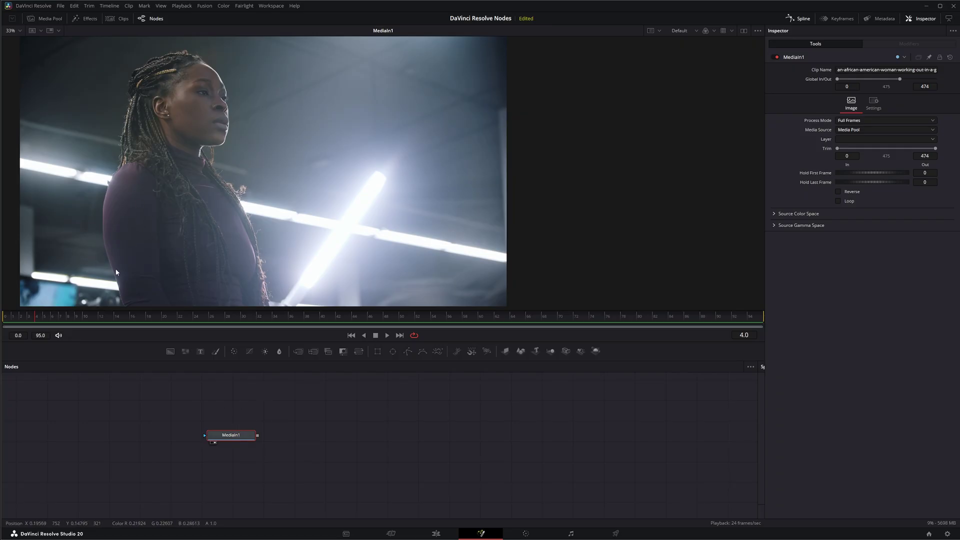
# Nudge the MediaIn1 node slightly to the left in the Fusion node graph.
pyautogui.moveTo(239, 437); pyautogui.dragTo(185, 436)
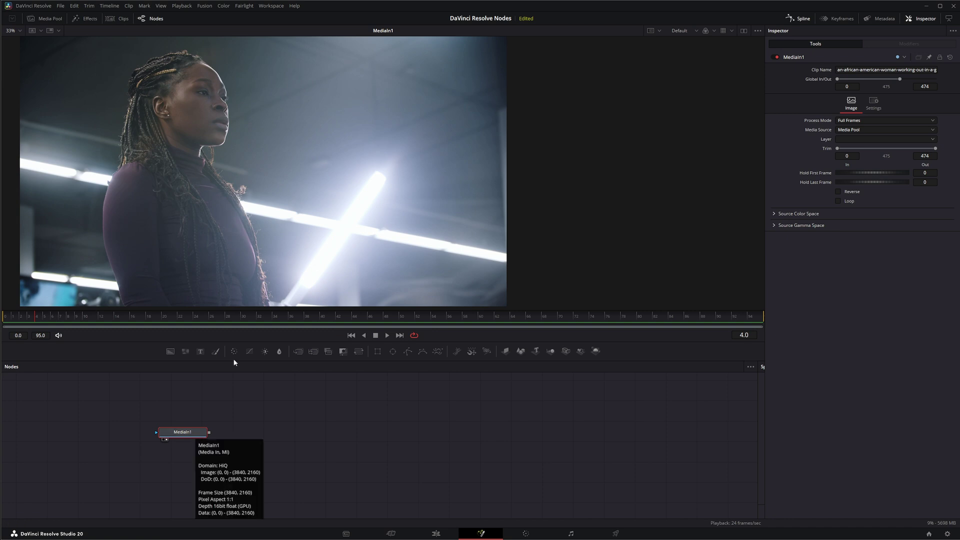
# Search 'nois' and add a NoiseReduction1 node linked after MediaIn1.
pyautogui.hotkey('shift', 'space')
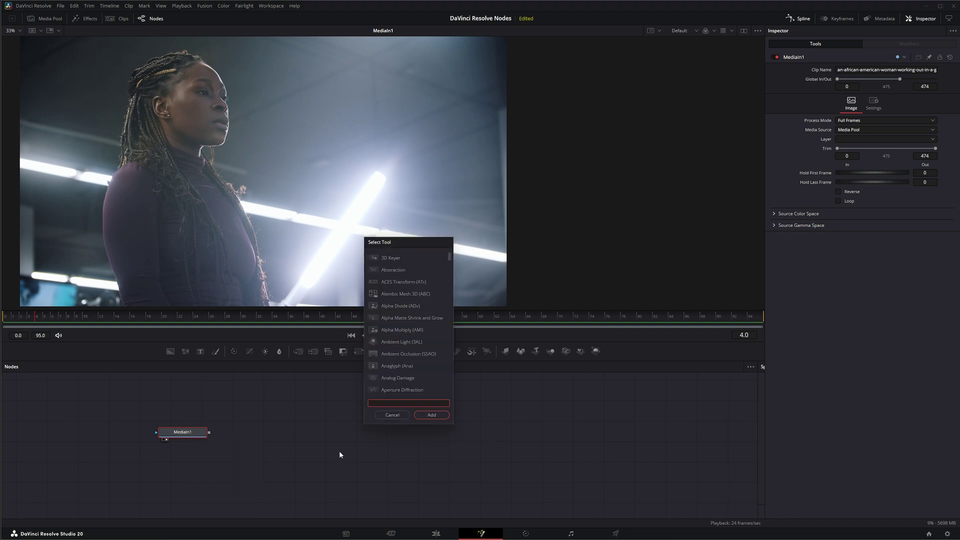
pyautogui.write('nois')
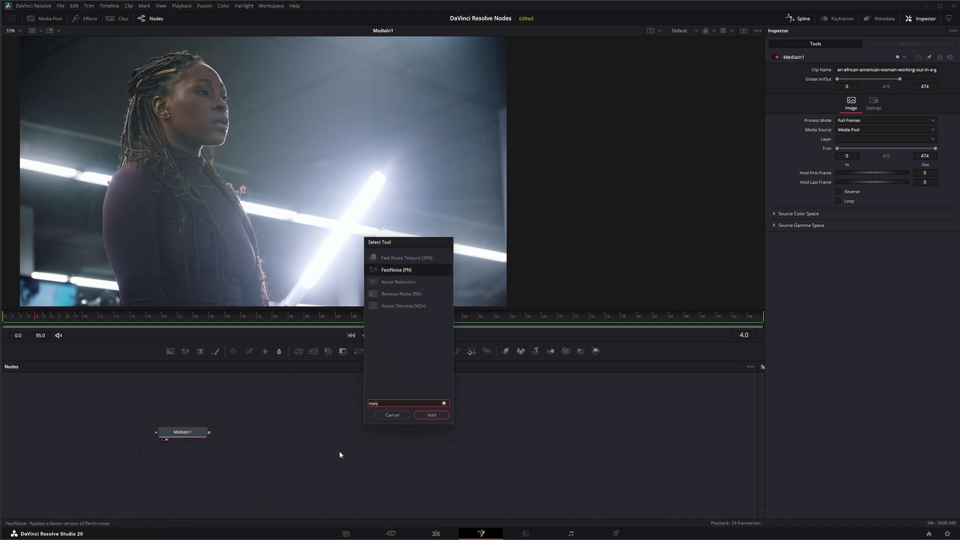
pyautogui.click(392, 282)
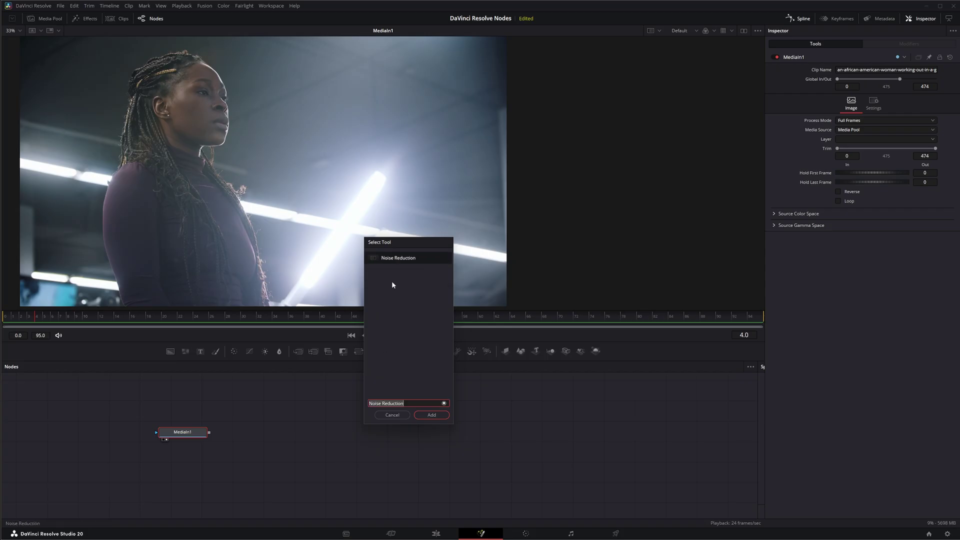
pyautogui.click(432, 416)
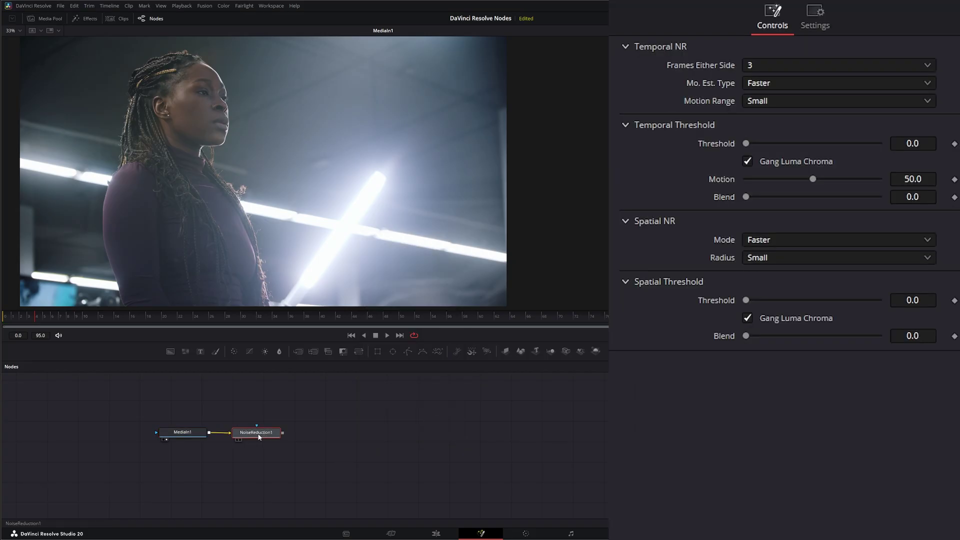
pyautogui.moveTo(225, 394); pyautogui.dragTo(290, 444)
# Add a Remove Noise node and try its Chroma method before returning to Color.
pyautogui.click(342, 445)
pyautogui.hotkey('shift', 'space')
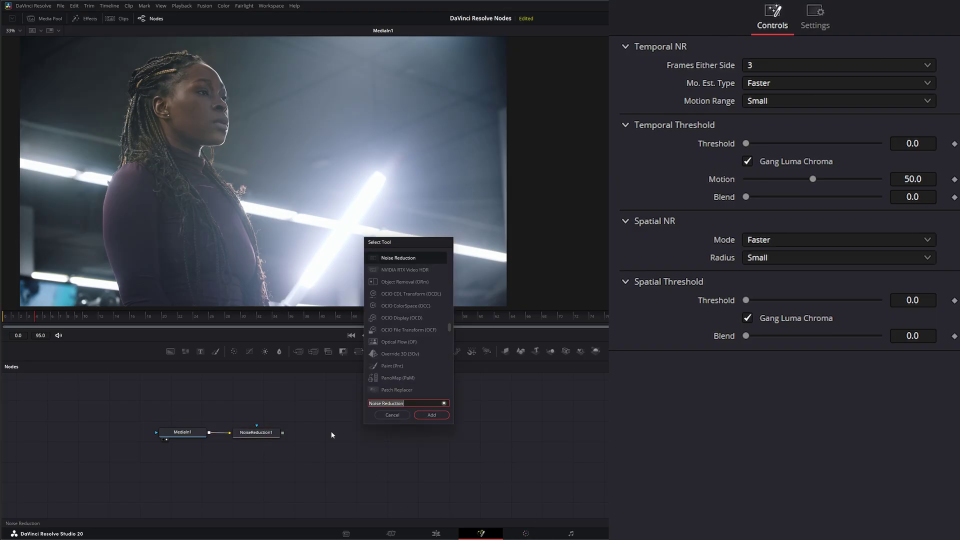
pyautogui.write('nois')
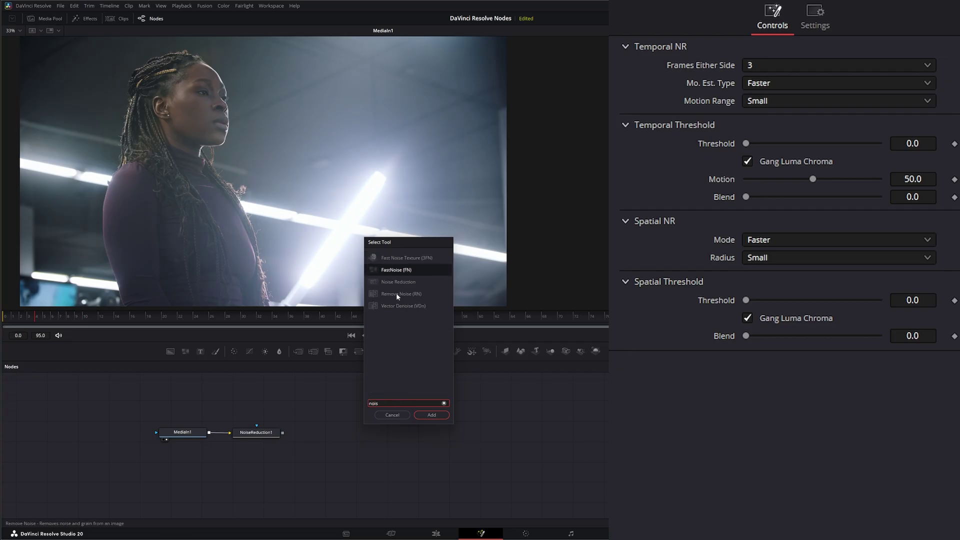
pyautogui.write('e remove')
pyautogui.click(432, 415)
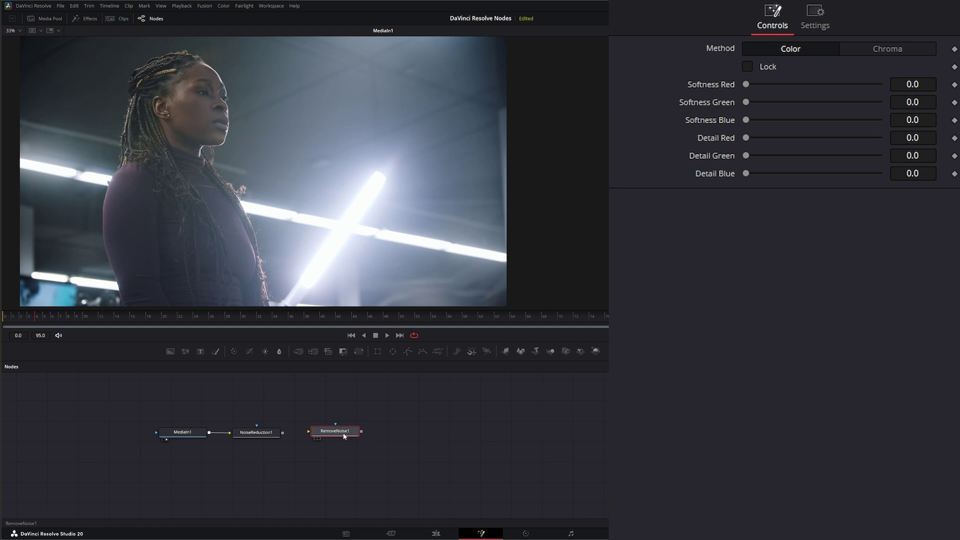
pyautogui.moveTo(339, 434)
pyautogui.mouseDown()
pyautogui.moveTo(331, 421)
pyautogui.moveTo(344, 422)
pyautogui.mouseUp()
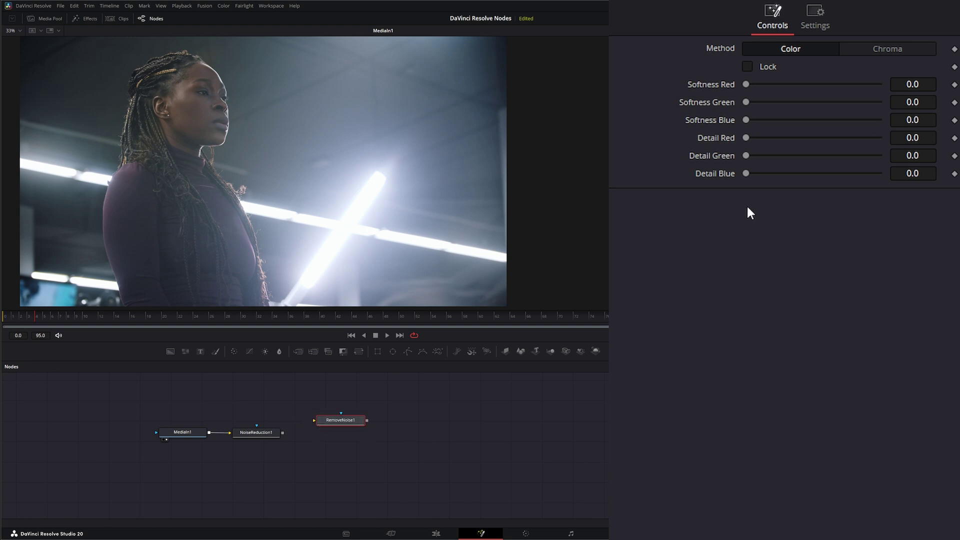
pyautogui.click(884, 47)
pyautogui.click(785, 49)
# Delete RemoveNoise1 and show the NoiseReduction1 output in the viewer.
pyautogui.moveTo(302, 395); pyautogui.dragTo(410, 434)
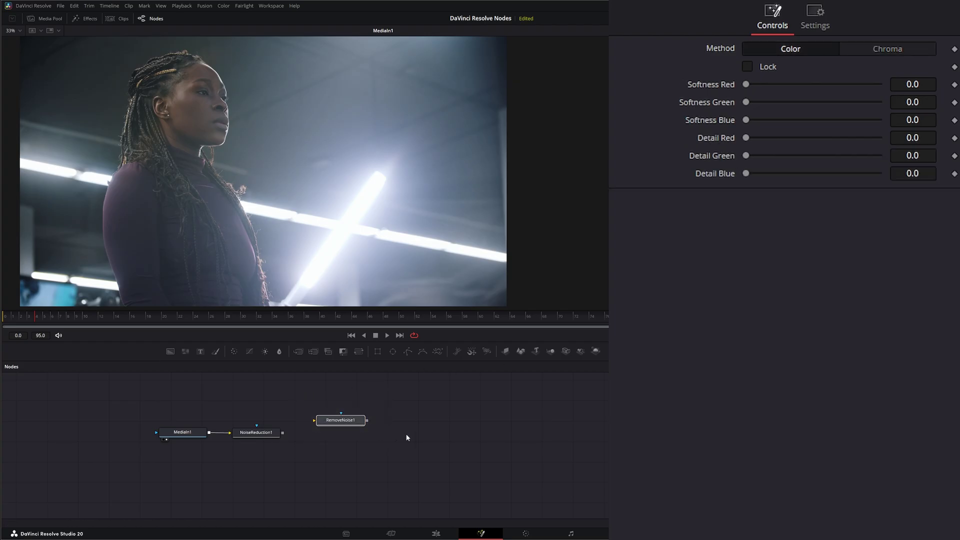
pyautogui.click(256, 432)
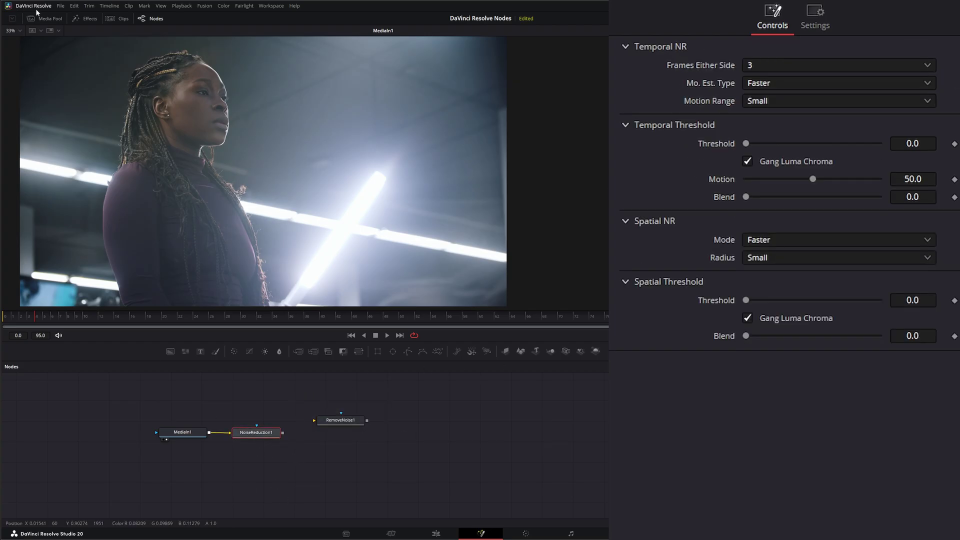
pyautogui.moveTo(225, 406); pyautogui.dragTo(258, 462)
pyautogui.moveTo(288, 385); pyautogui.dragTo(390, 442)
pyautogui.moveTo(345, 421); pyautogui.dragTo(358, 421)
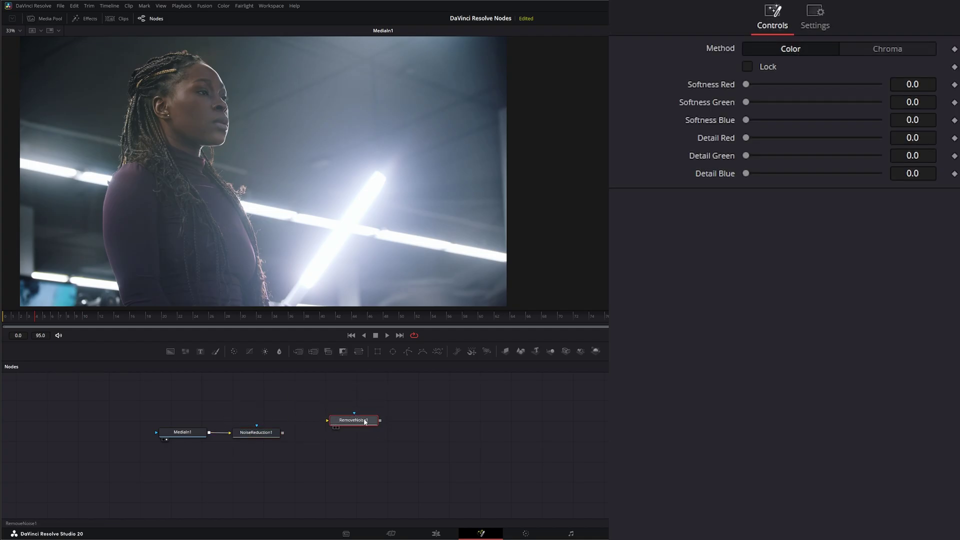
pyautogui.press('Delete')
pyautogui.click(265, 434)
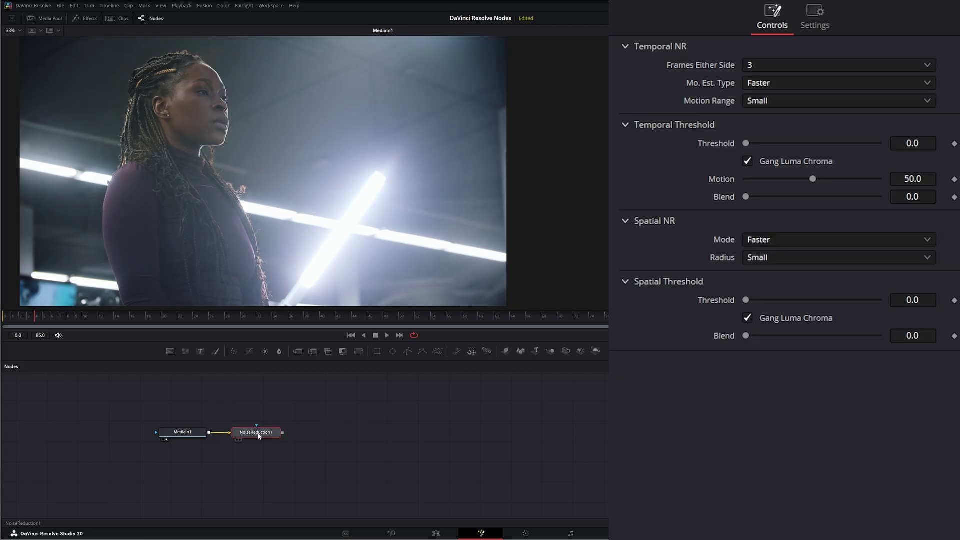
pyautogui.press('1')
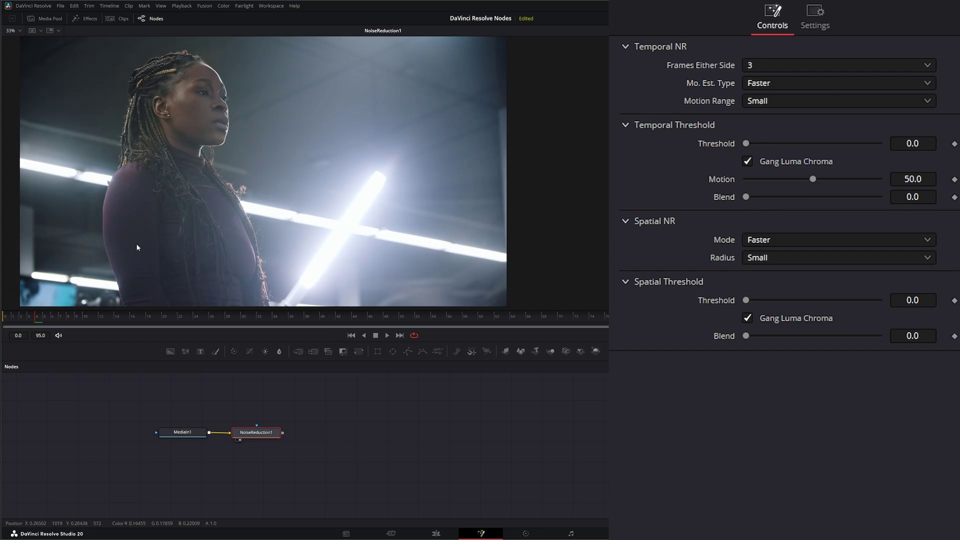
# Zoom the viewer to 135% and pan over the dark shoulder and braids.
pyautogui.scroll(8, 95, 235)
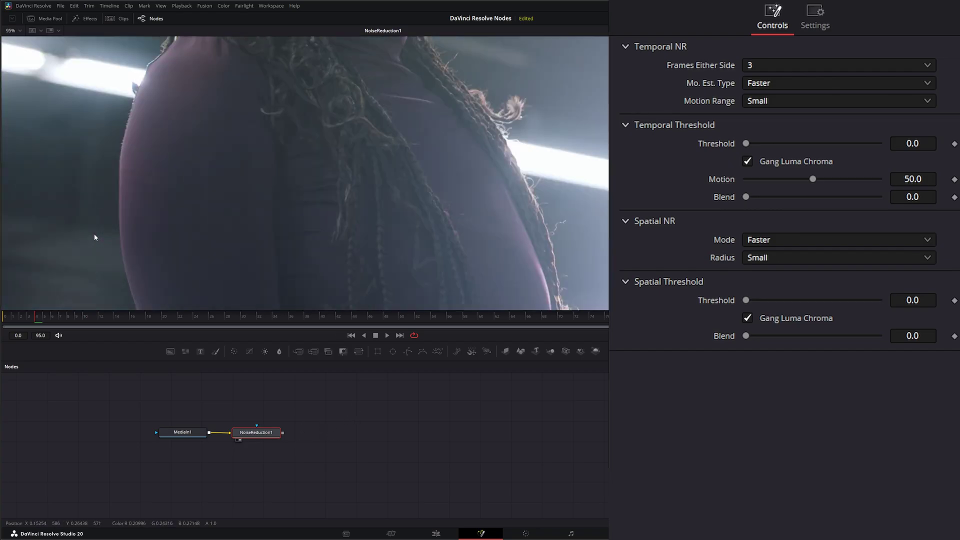
pyautogui.moveTo(198, 216); pyautogui.dragTo(118, 220)
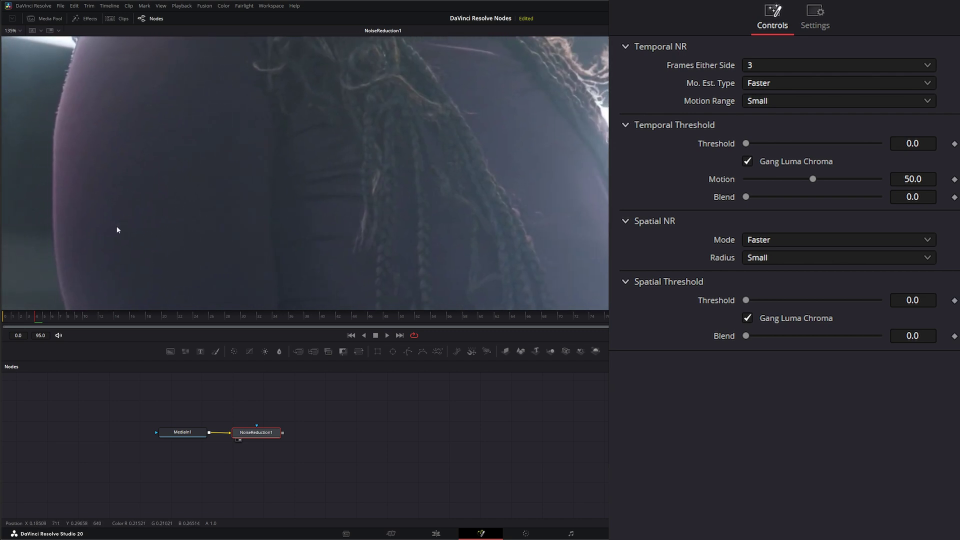
pyautogui.moveTo(165, 176); pyautogui.dragTo(188, 189)
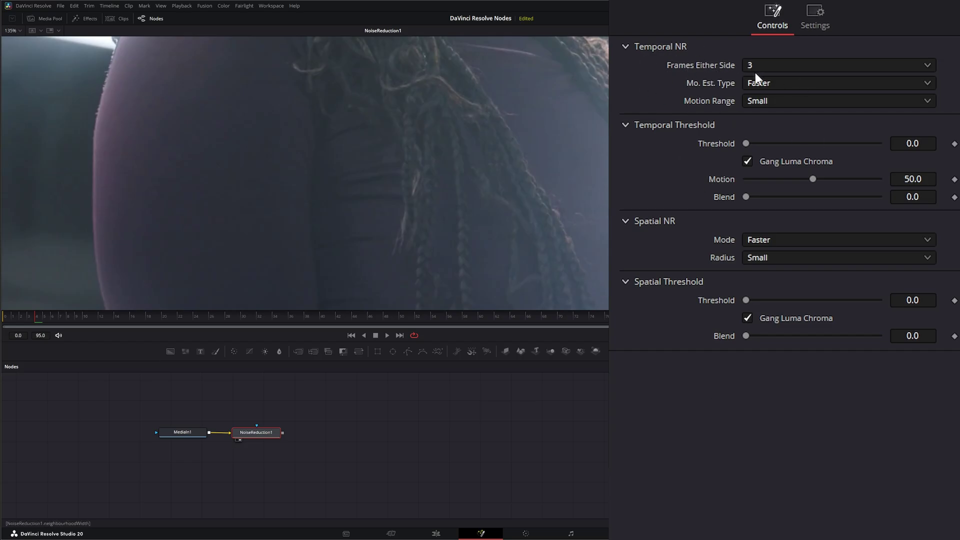
pyautogui.click(767, 65)
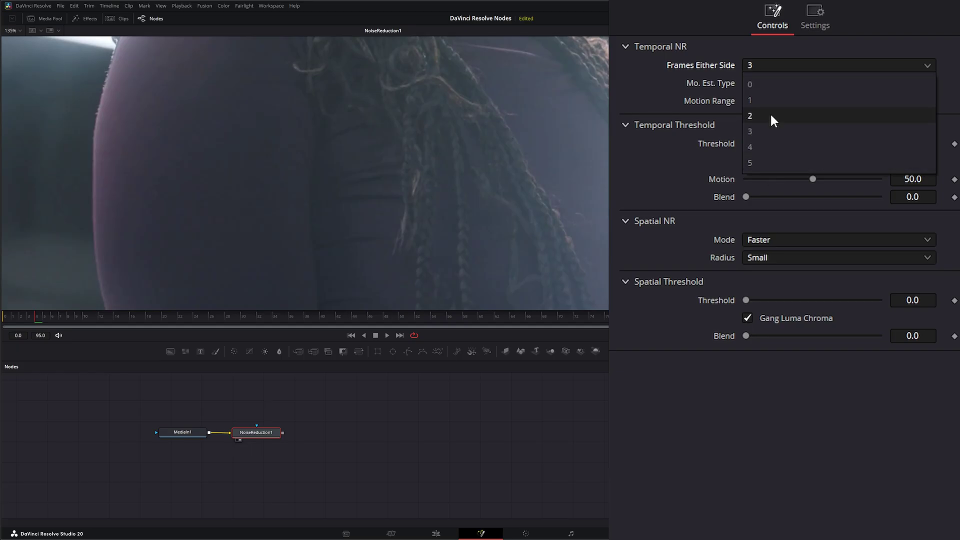
pyautogui.click(689, 86)
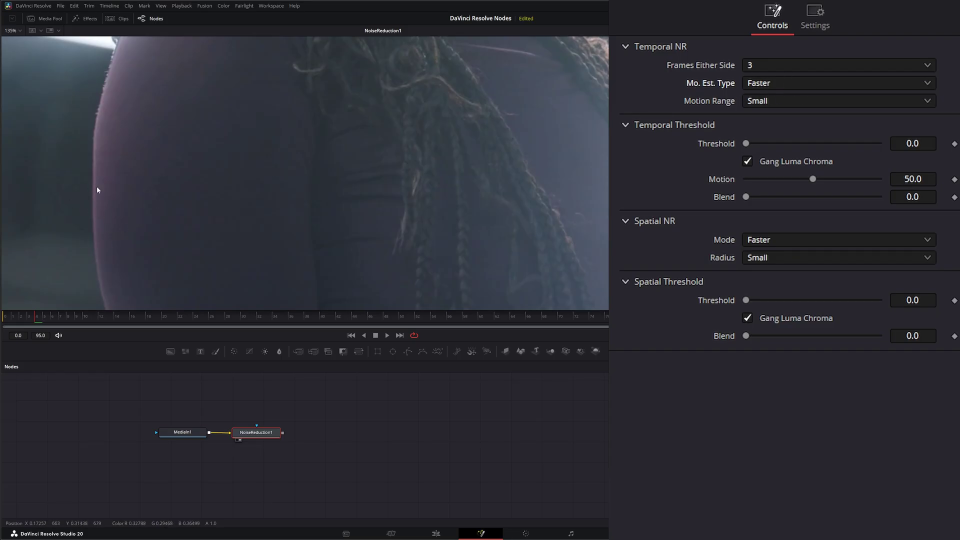
# Set Temporal NR Mo. Est. Type to Better after briefly trying None.
pyautogui.click(767, 83)
pyautogui.click(770, 118)
pyautogui.click(794, 83)
pyautogui.click(767, 130)
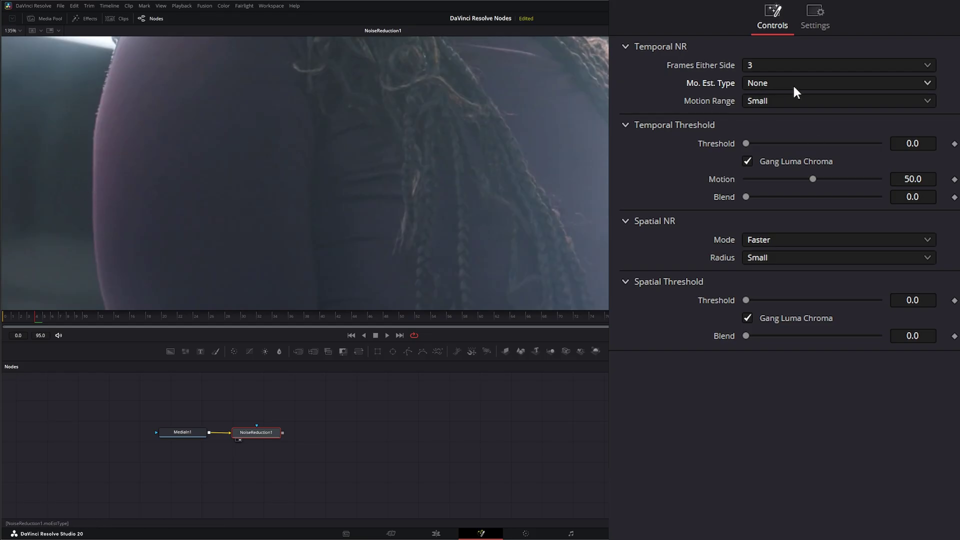
pyautogui.click(776, 83)
pyautogui.click(774, 102)
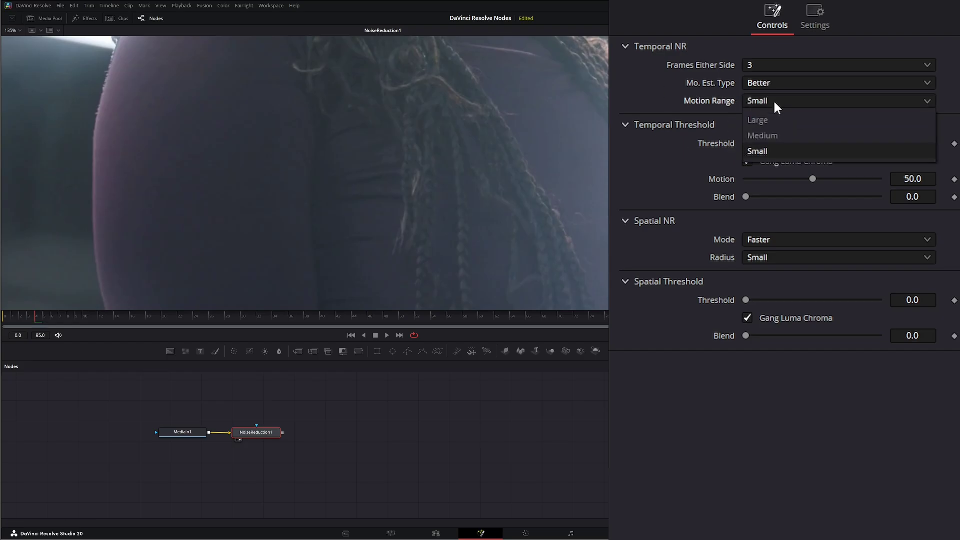
pyautogui.click(781, 101)
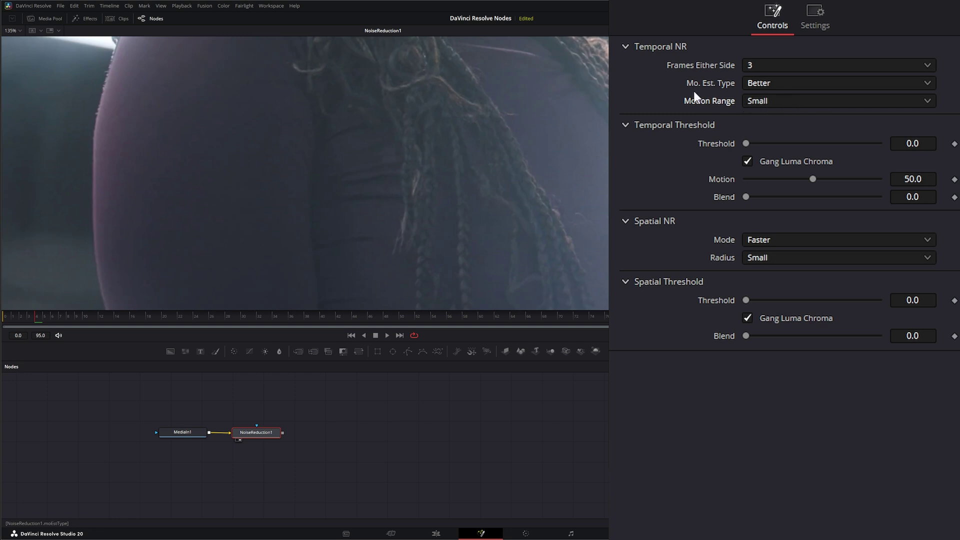
pyautogui.click(765, 103)
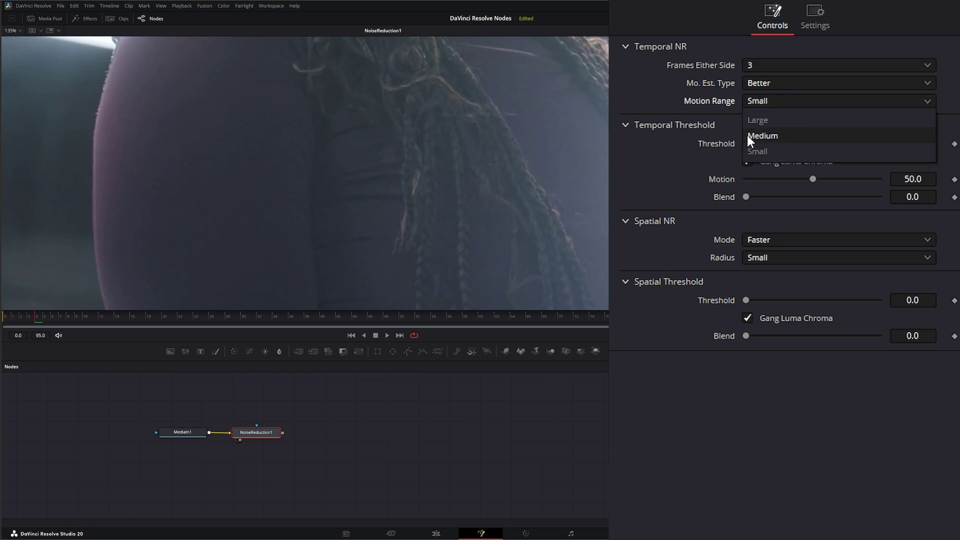
pyautogui.click(773, 121)
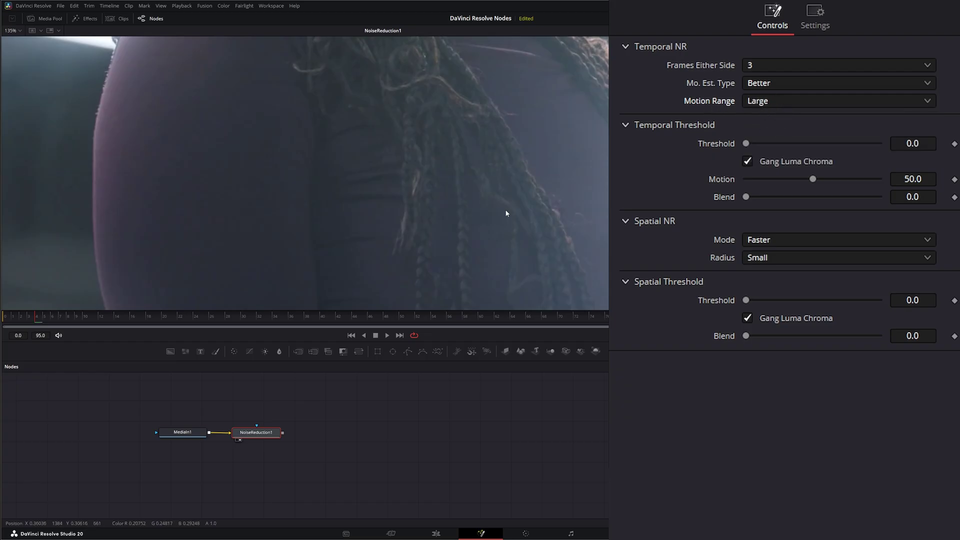
pyautogui.click(768, 100)
pyautogui.click(770, 135)
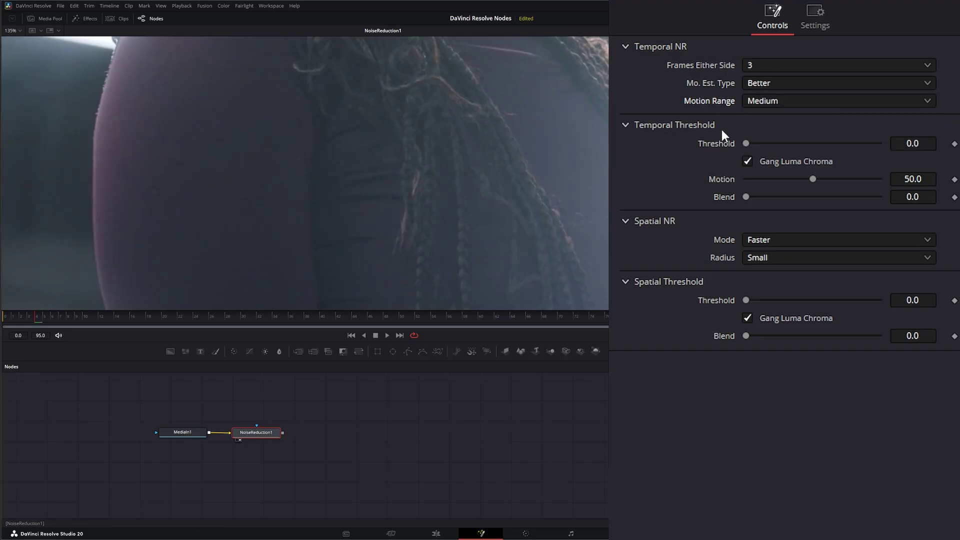
pyautogui.click(770, 101)
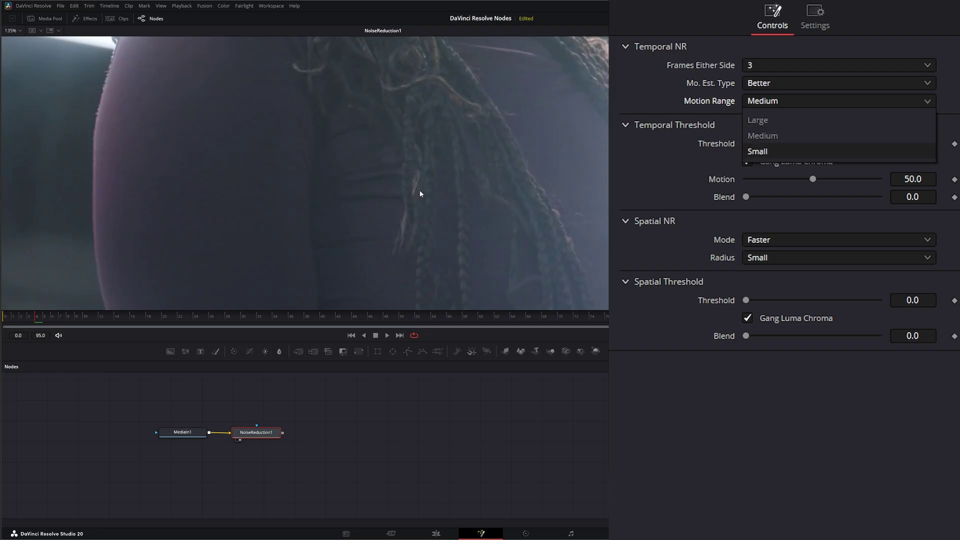
pyautogui.click(771, 149)
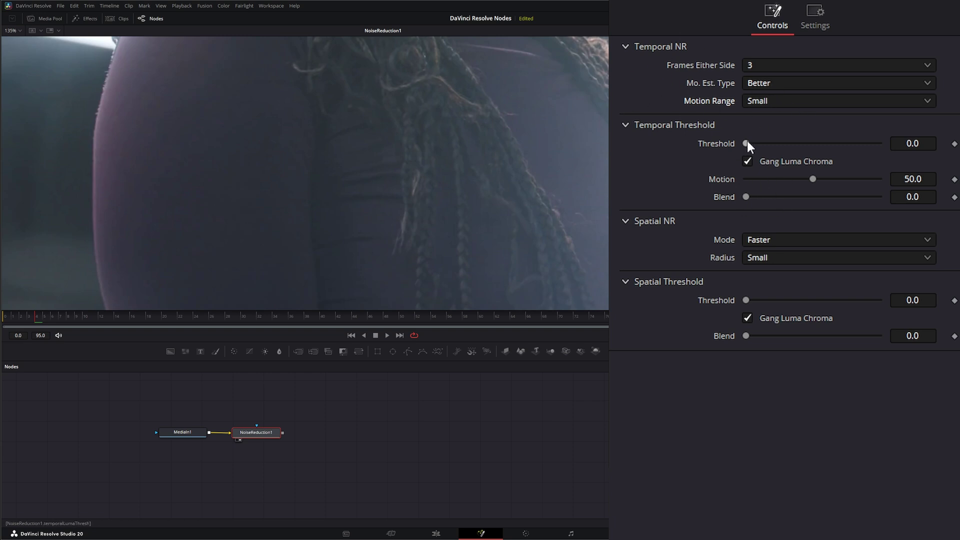
# Unlink luma and chroma, raise Luma Threshold to 97.9, then relink for Temporal Threshold 100.
pyautogui.moveTo(747, 143)
pyautogui.mouseDown()
pyautogui.moveTo(761, 143)
pyautogui.moveTo(731, 145)
pyautogui.moveTo(819, 146)
pyautogui.moveTo(784, 145)
pyautogui.moveTo(835, 149)
pyautogui.moveTo(798, 158)
pyautogui.moveTo(848, 153)
pyautogui.moveTo(824, 160)
pyautogui.moveTo(847, 161)
pyautogui.moveTo(731, 142)
pyautogui.mouseUp()
pyautogui.click(747, 161)
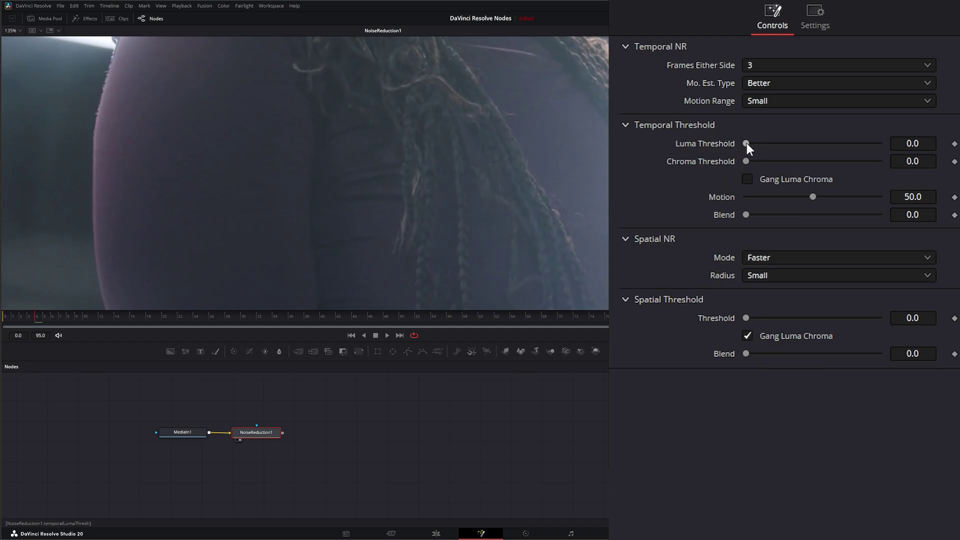
pyautogui.moveTo(747, 144); pyautogui.dragTo(755, 185)
pyautogui.click(748, 177)
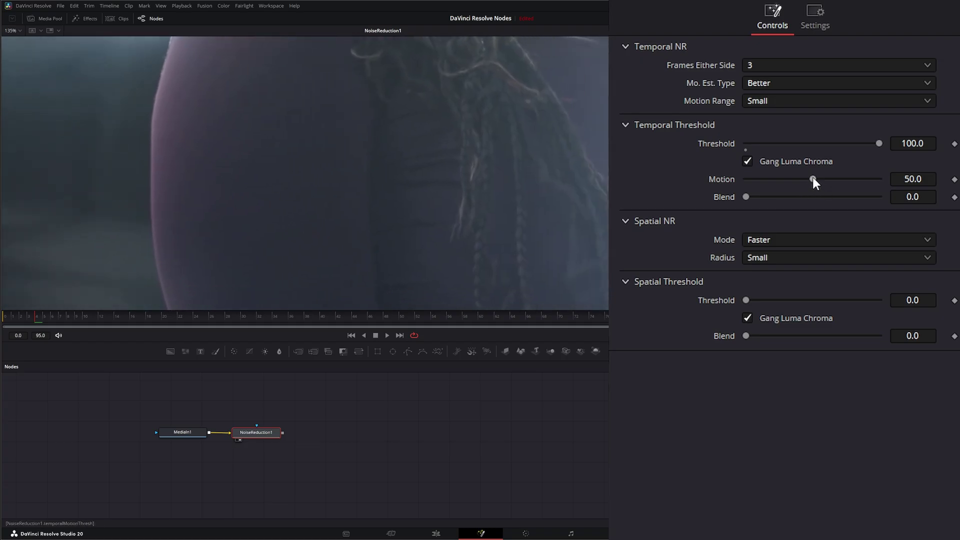
pyautogui.moveTo(814, 179); pyautogui.dragTo(884, 179)
pyautogui.moveTo(880, 179); pyautogui.dragTo(731, 184)
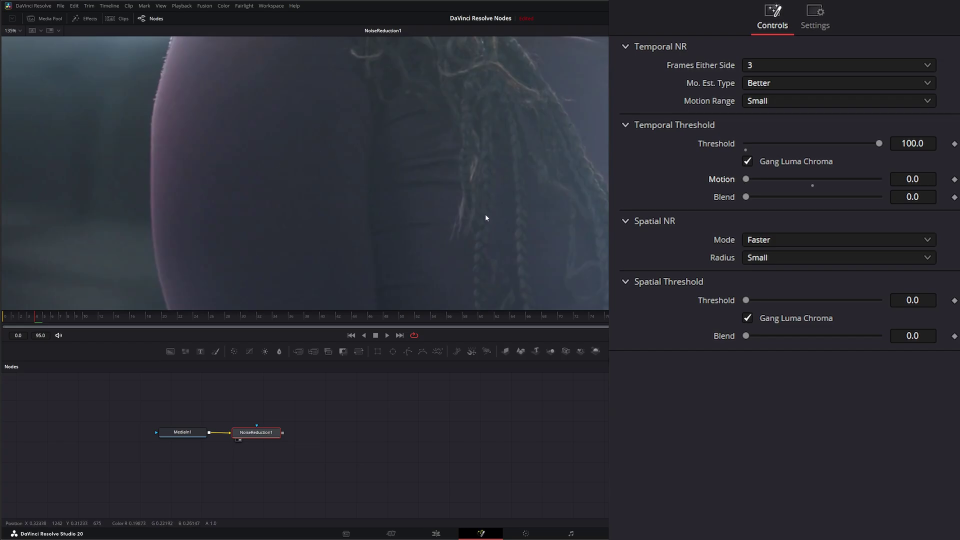
pyautogui.doubleClick(724, 178)
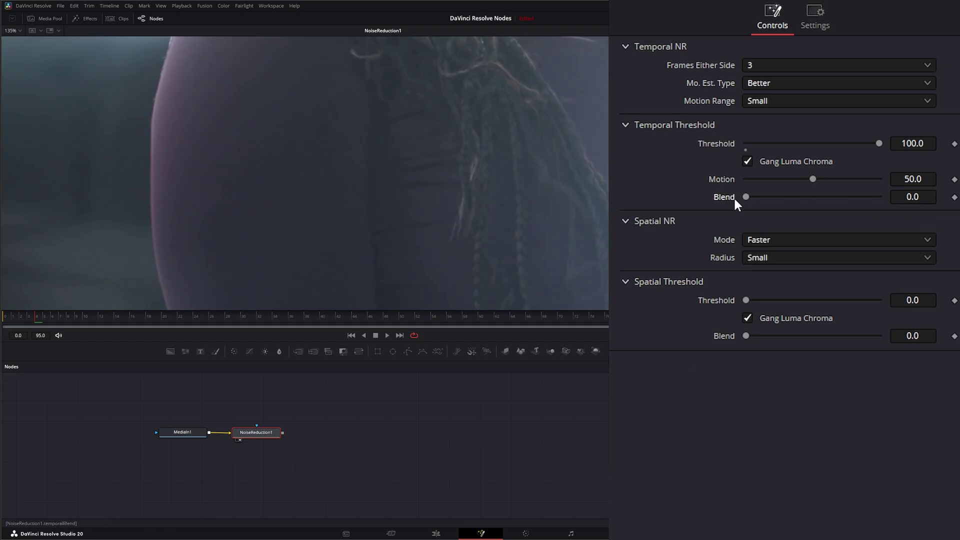
pyautogui.moveTo(748, 196); pyautogui.dragTo(894, 194)
pyautogui.moveTo(879, 196); pyautogui.dragTo(762, 197)
pyautogui.moveTo(880, 196); pyautogui.dragTo(688, 196)
# Keep Spatial NR Mode on Faster and sweep Spatial Threshold, leaving it at 100.0.
pyautogui.click(772, 240)
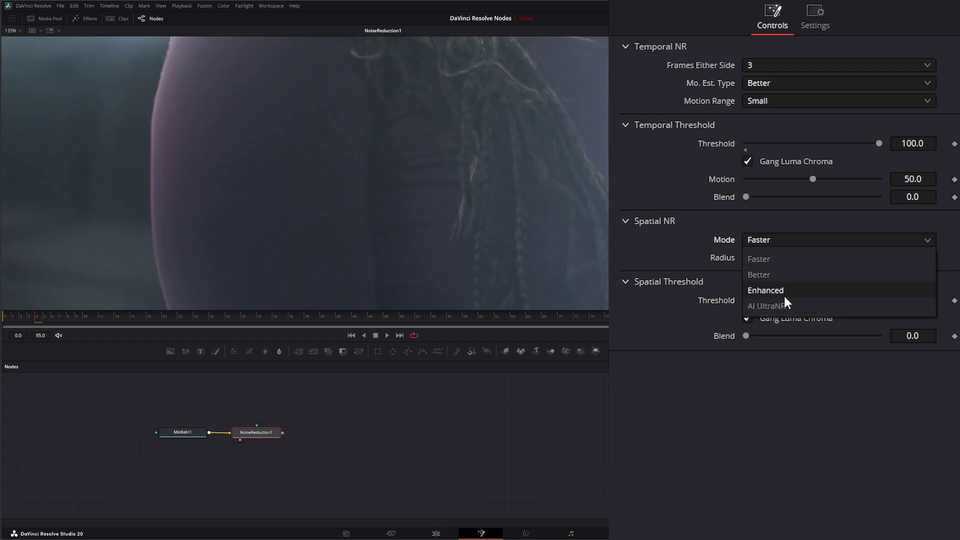
pyautogui.click(774, 240)
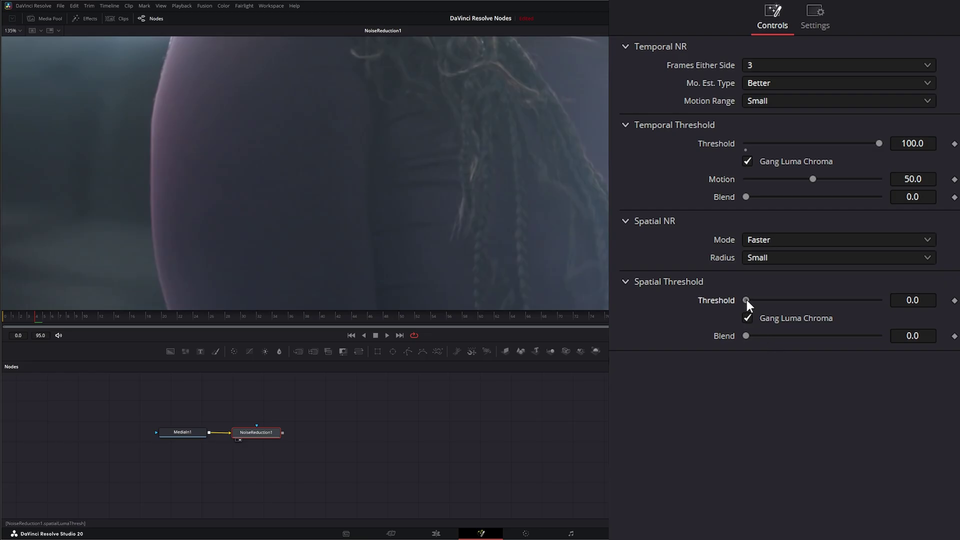
pyautogui.moveTo(747, 300); pyautogui.dragTo(789, 300)
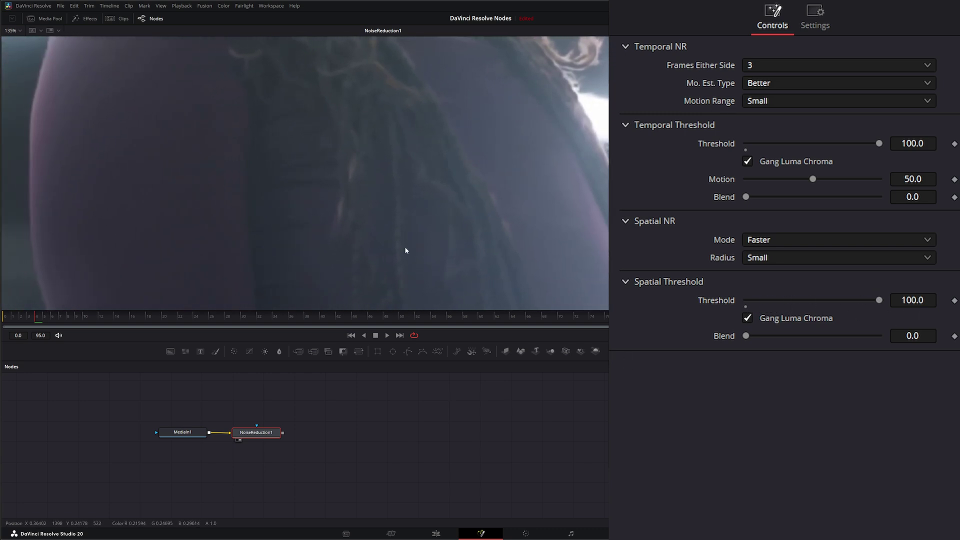
pyautogui.moveTo(880, 300); pyautogui.dragTo(924, 309)
pyautogui.moveTo(818, 308); pyautogui.dragTo(866, 300)
pyautogui.moveTo(925, 304); pyautogui.dragTo(941, 318)
# Compare Spatial NR Mode Better with Faster, toggling Gang Luma Chroma off and on.
pyautogui.click(766, 241)
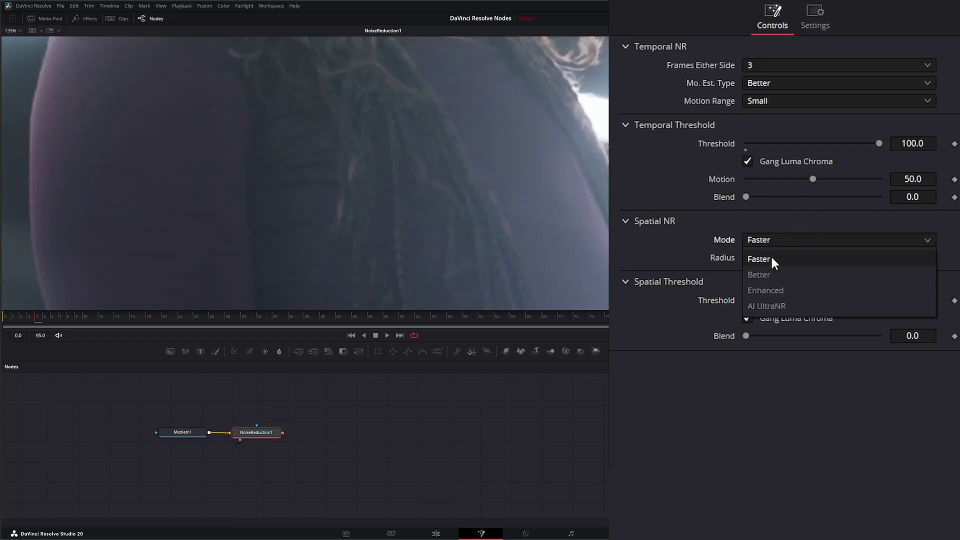
pyautogui.click(782, 274)
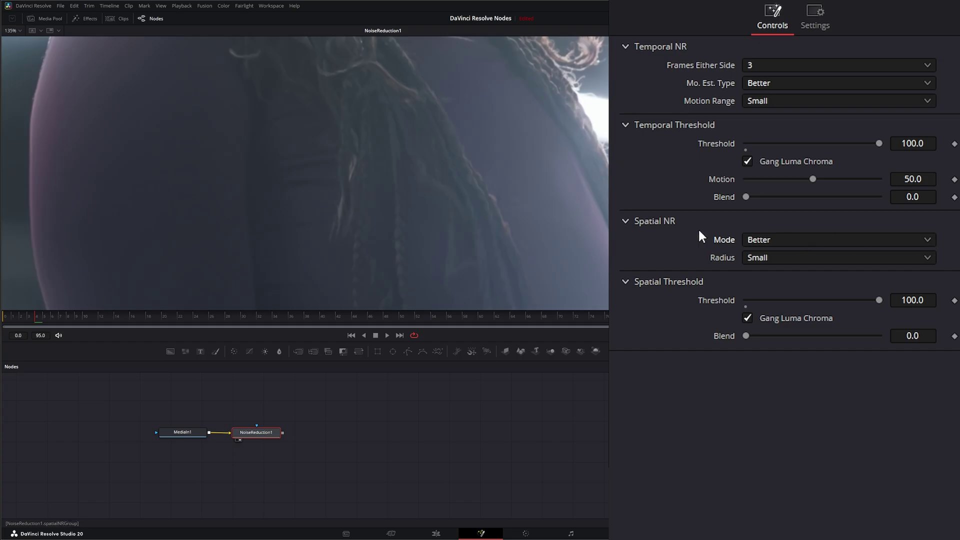
pyautogui.click(747, 318)
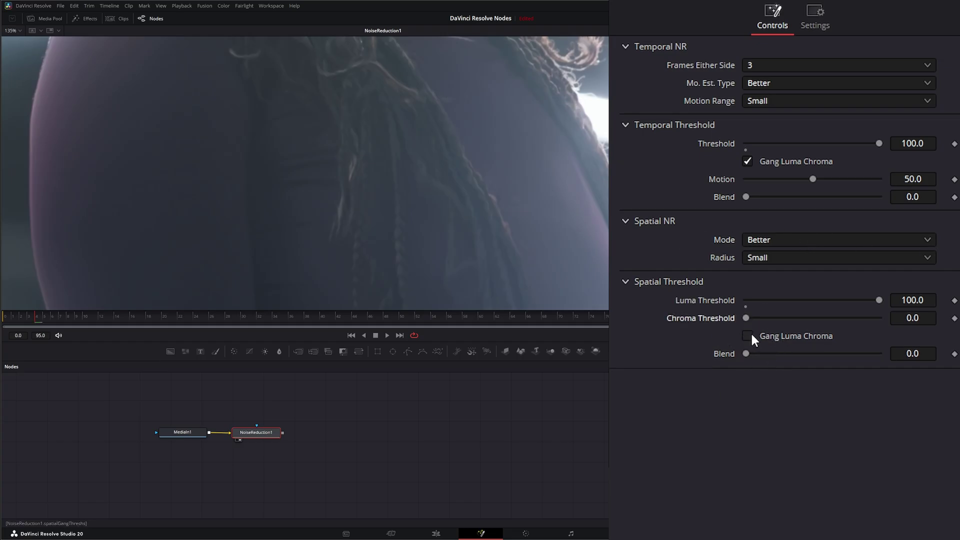
pyautogui.click(748, 332)
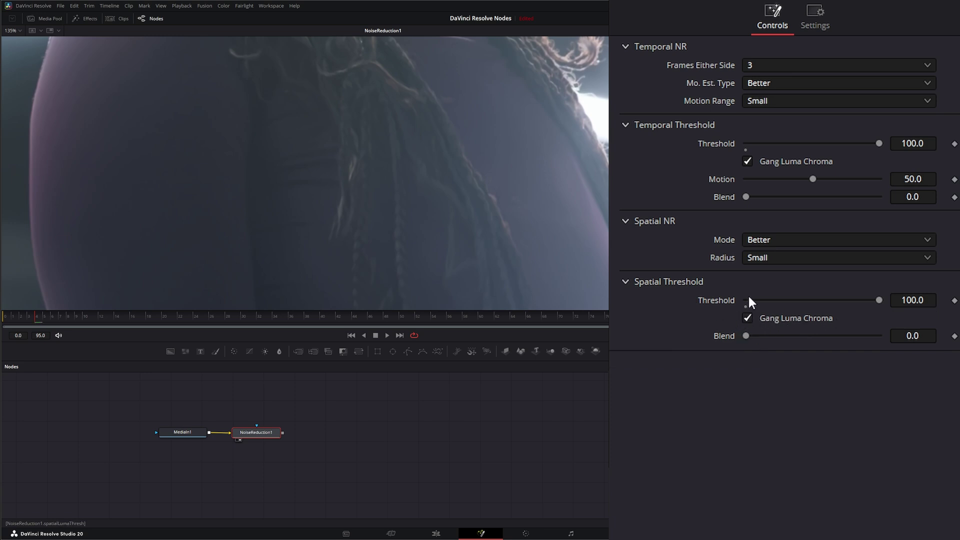
pyautogui.click(758, 241)
pyautogui.click(769, 257)
pyautogui.click(749, 315)
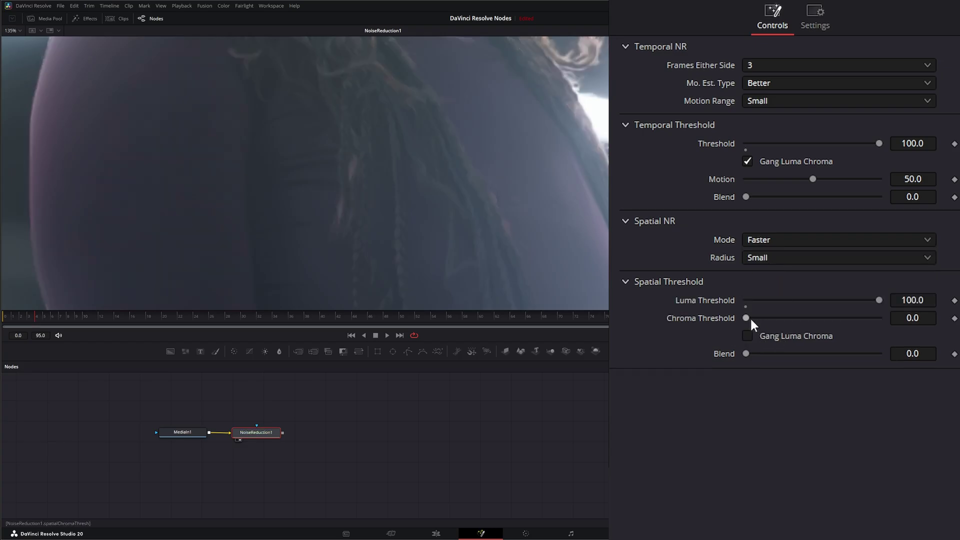
pyautogui.click(748, 333)
# Recheck Better against Faster with the gang toggled, finishing on Better.
pyautogui.click(760, 242)
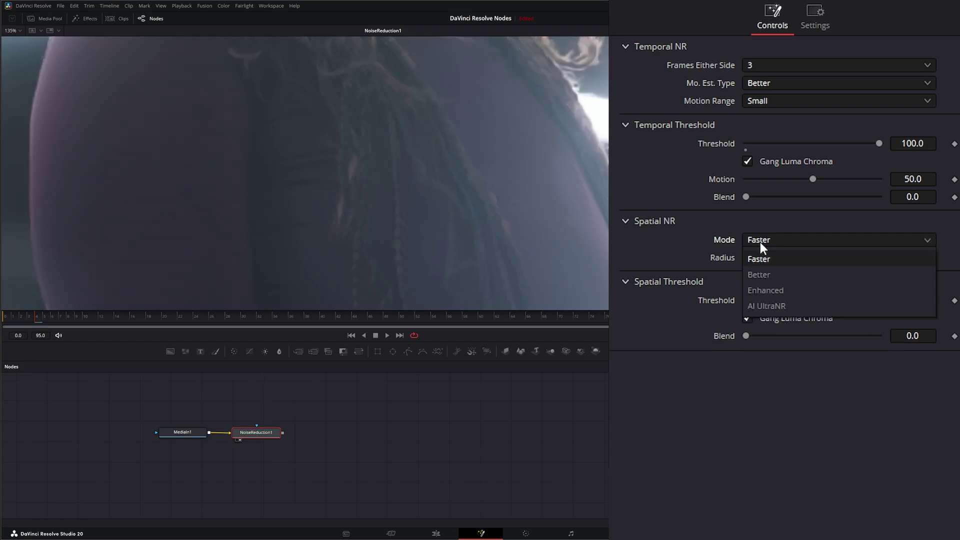
pyautogui.click(775, 277)
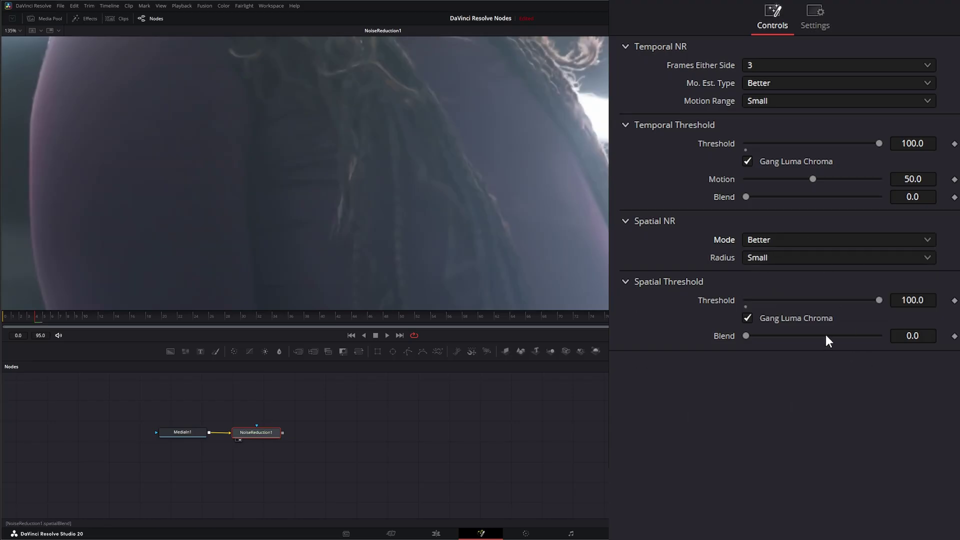
pyautogui.click(747, 317)
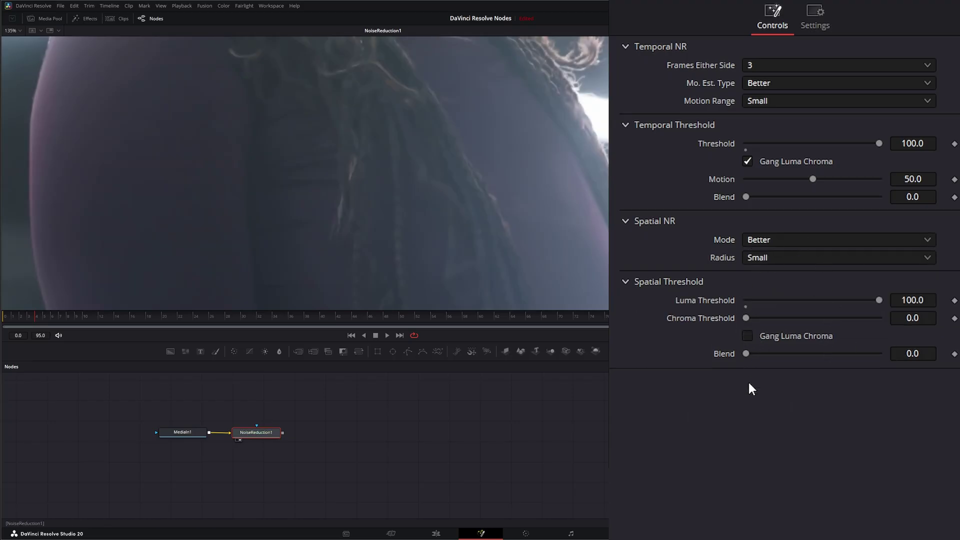
pyautogui.click(746, 335)
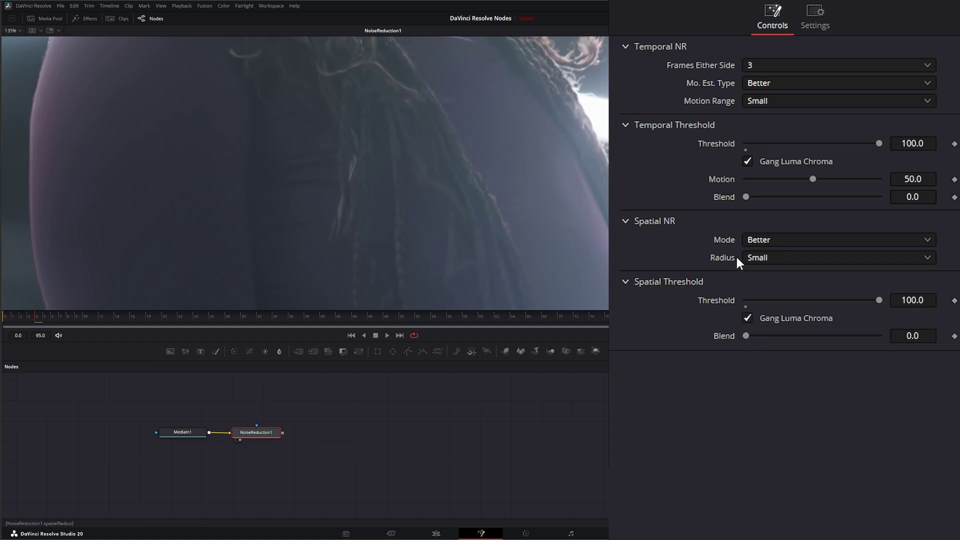
pyautogui.click(775, 241)
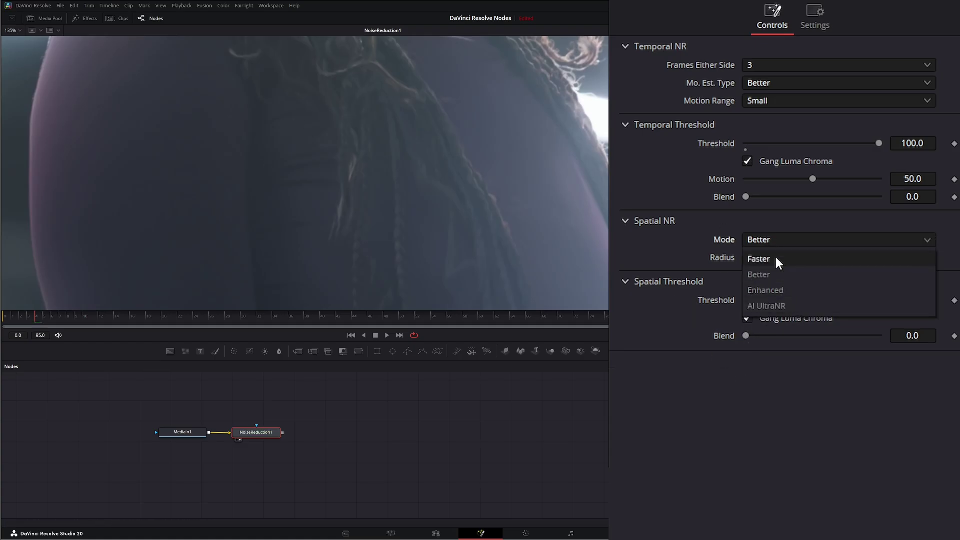
pyautogui.click(775, 256)
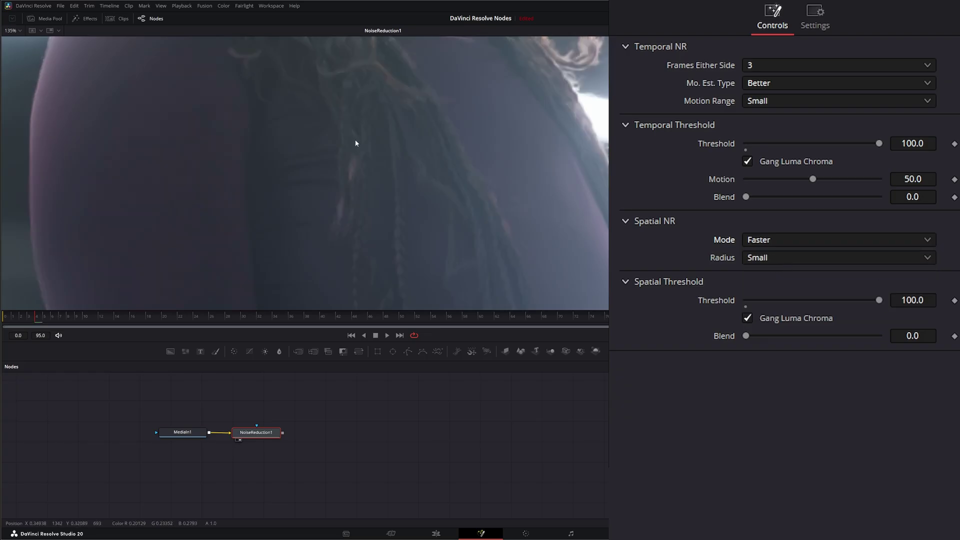
pyautogui.click(781, 243)
pyautogui.click(774, 275)
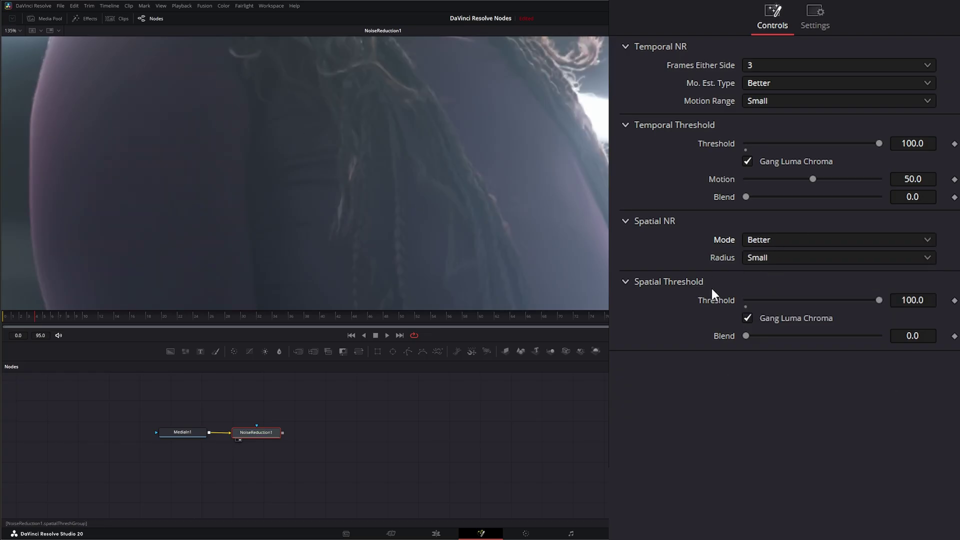
pyautogui.click(767, 241)
# Choose Enhanced spatial mode and sweep Spatial Threshold, keeping it at 100.0.
pyautogui.click(782, 292)
pyautogui.moveTo(880, 299); pyautogui.dragTo(940, 303)
pyautogui.moveTo(822, 307); pyautogui.dragTo(868, 315)
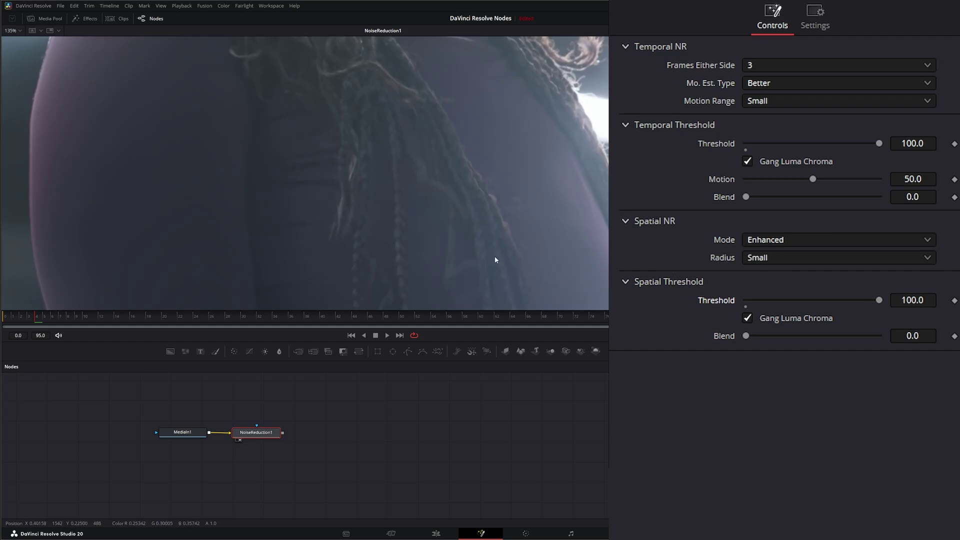
# Try spatial Radius Large and Small, settle on Medium, then test the Spatial Threshold.
pyautogui.click(757, 257)
pyautogui.click(775, 292)
pyautogui.click(758, 256)
pyautogui.click(769, 306)
pyautogui.click(767, 256)
pyautogui.click(772, 278)
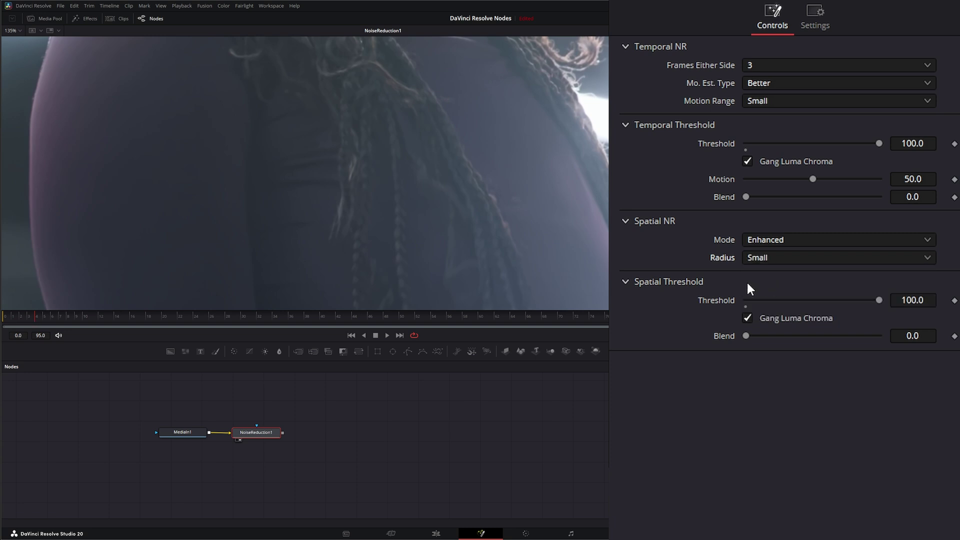
pyautogui.click(771, 259)
pyautogui.click(769, 306)
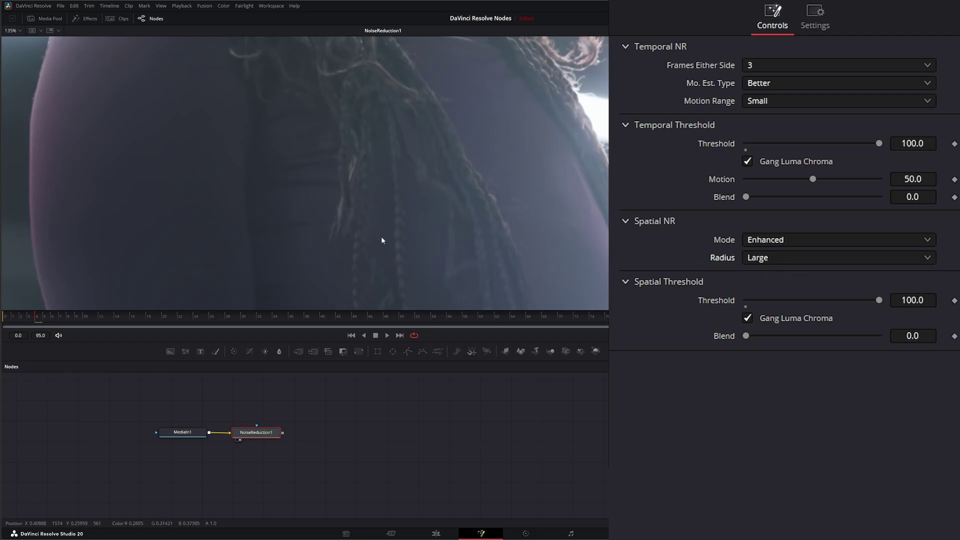
pyautogui.click(771, 259)
pyautogui.click(780, 292)
pyautogui.moveTo(880, 299); pyautogui.dragTo(935, 305)
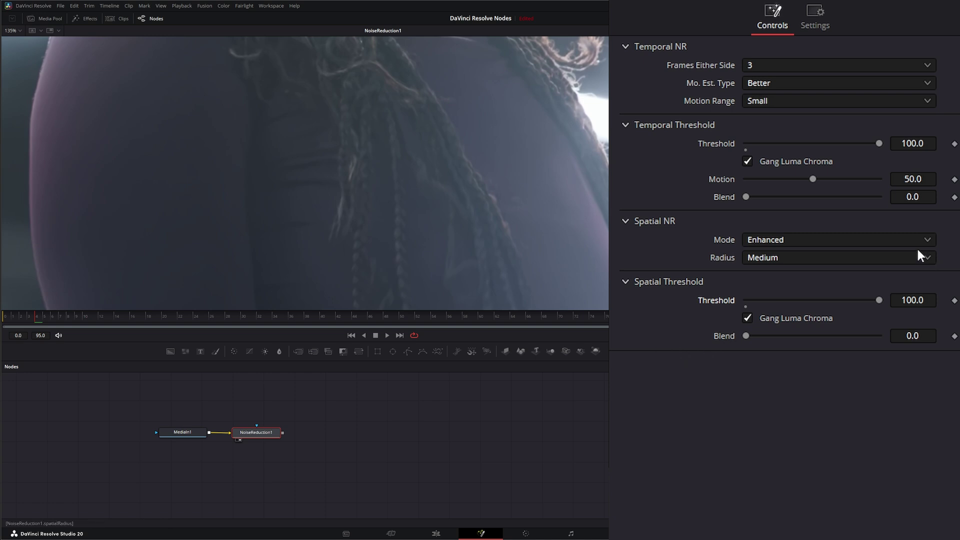
# Test splitting the chroma threshold and sweeping the blend, then relink thresholds at 100 with Spatial Blend 0.0.
pyautogui.click(746, 317)
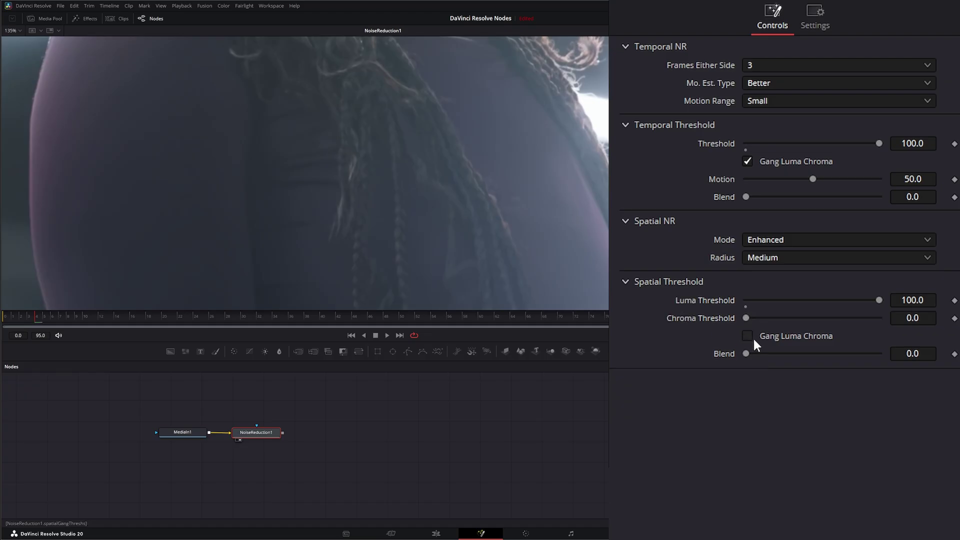
pyautogui.moveTo(745, 317)
pyautogui.mouseDown()
pyautogui.moveTo(854, 318)
pyautogui.moveTo(736, 317)
pyautogui.mouseUp()
pyautogui.click(749, 337)
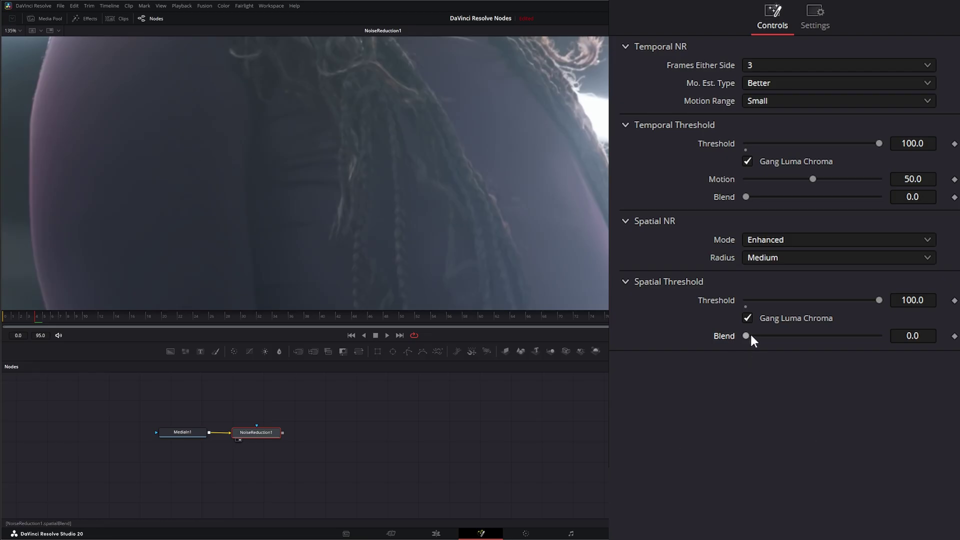
pyautogui.moveTo(747, 335); pyautogui.dragTo(940, 337)
pyautogui.moveTo(878, 334); pyautogui.dragTo(707, 346)
# Set Spatial NR Mode to AI UltraNR and fit the whole frame in the viewer.
pyautogui.click(839, 240)
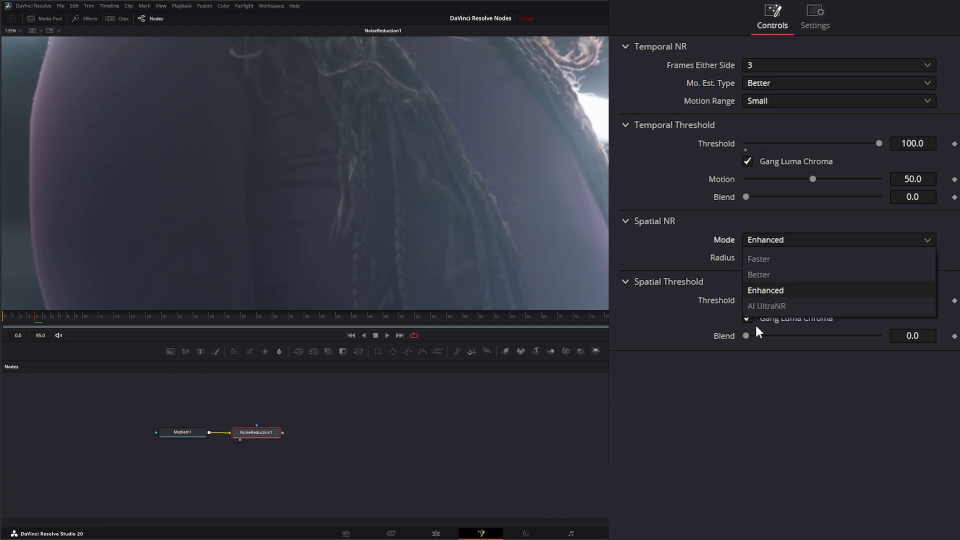
pyautogui.click(786, 306)
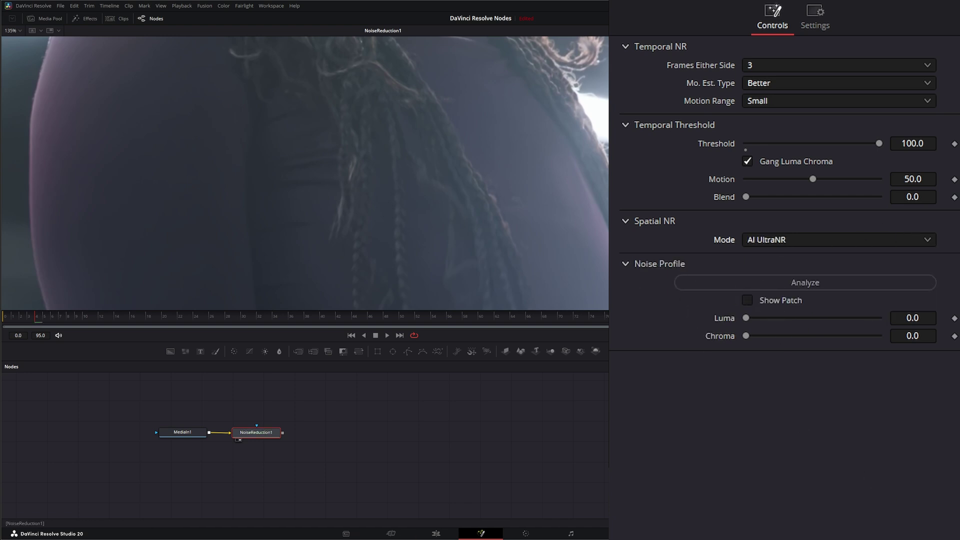
pyautogui.click(11, 30)
pyautogui.click(14, 43)
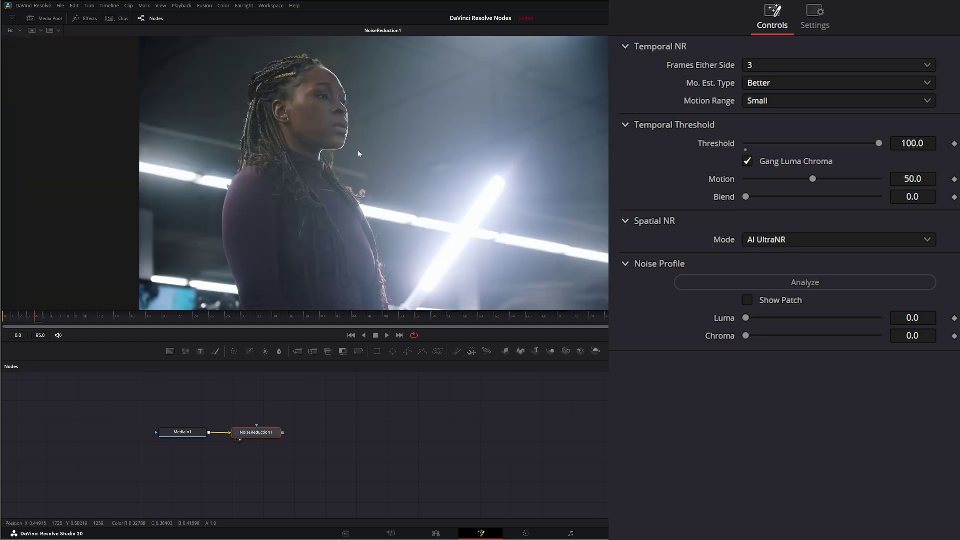
pyautogui.moveTo(363, 149); pyautogui.dragTo(269, 201)
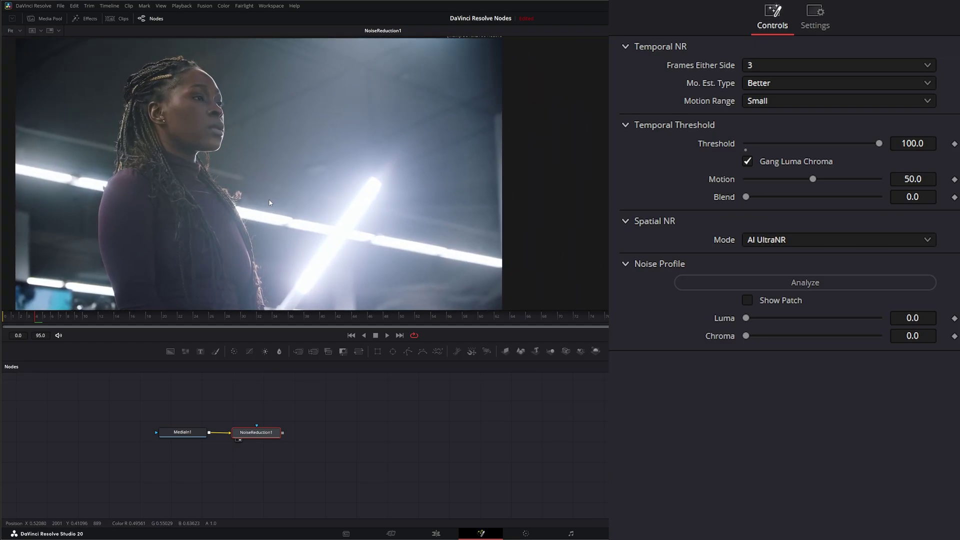
pyautogui.click(726, 283)
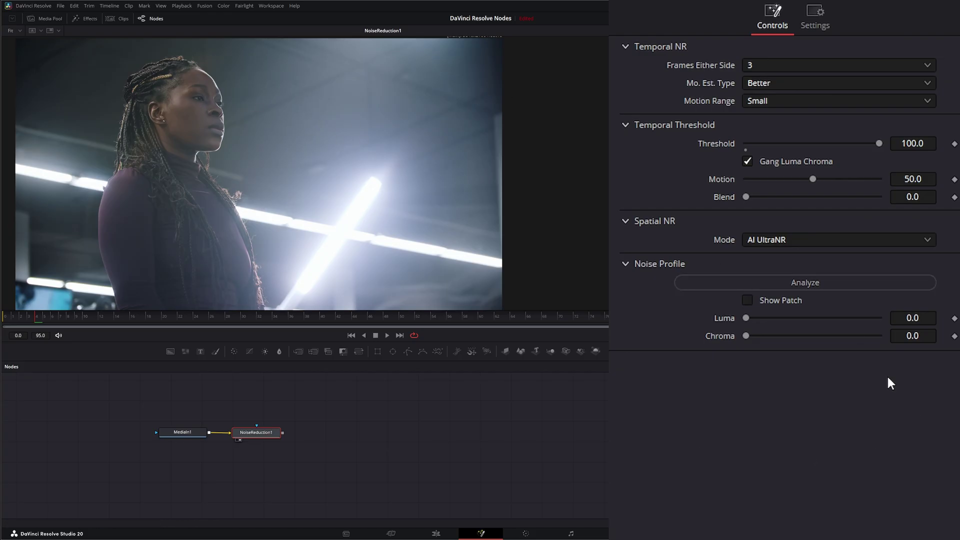
# Analyze the noise profile for Luma 0.1160921 and Chroma 0.0433704, then resize the sample patch.
pyautogui.click(812, 281)
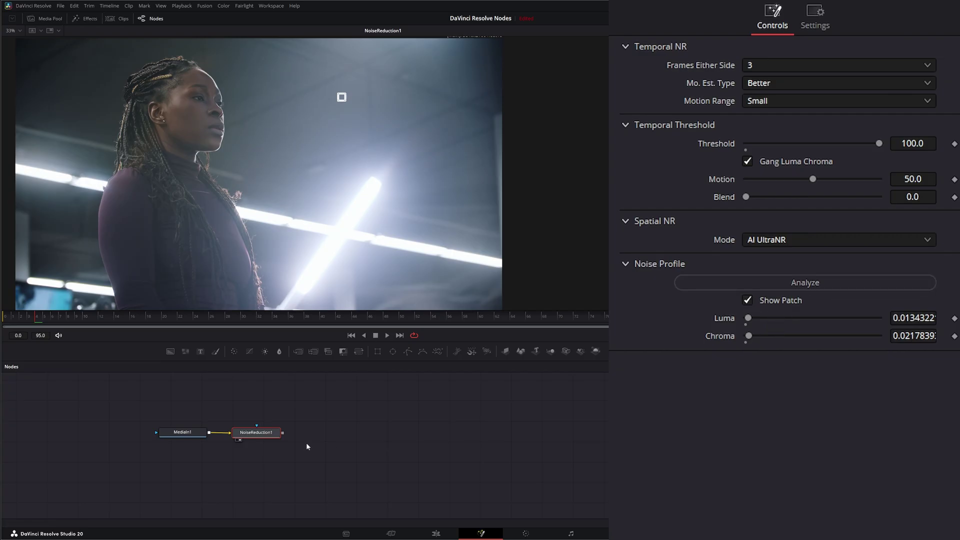
pyautogui.moveTo(260, 433); pyautogui.dragTo(266, 433)
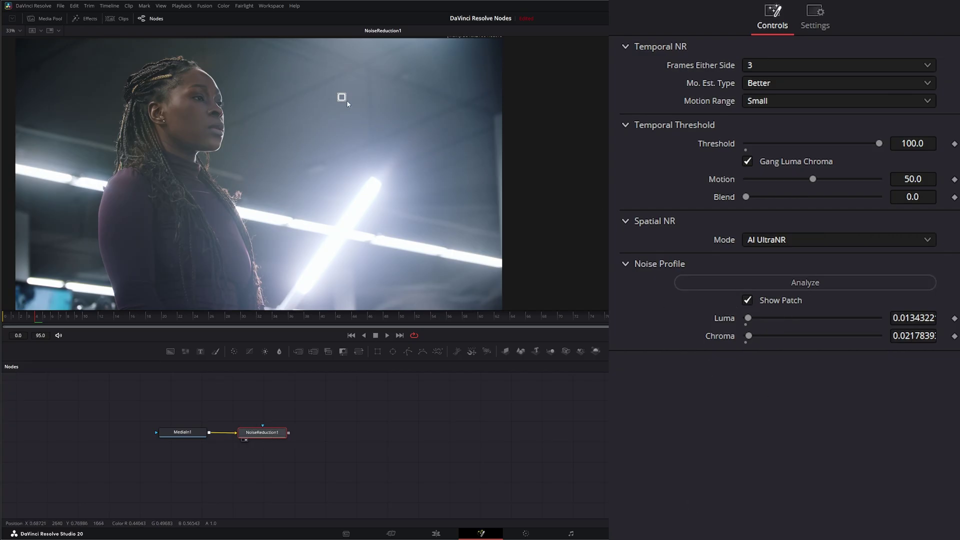
pyautogui.moveTo(345, 103); pyautogui.dragTo(105, 248)
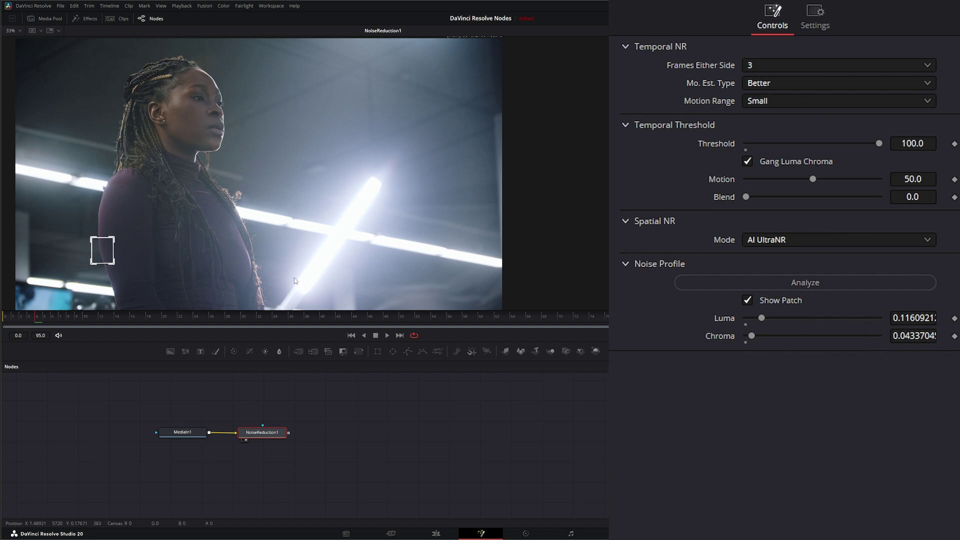
# Move the sample patch onto the bright background, re-measuring Luma 0.0377099 and Chroma 0.0227426.
pyautogui.moveTo(98, 250); pyautogui.dragTo(181, 109)
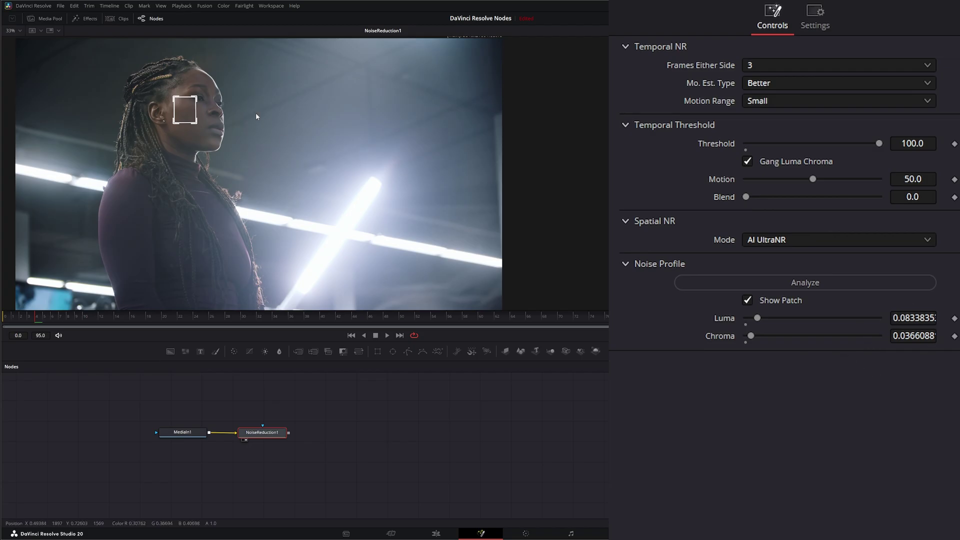
pyautogui.moveTo(188, 111); pyautogui.dragTo(320, 195)
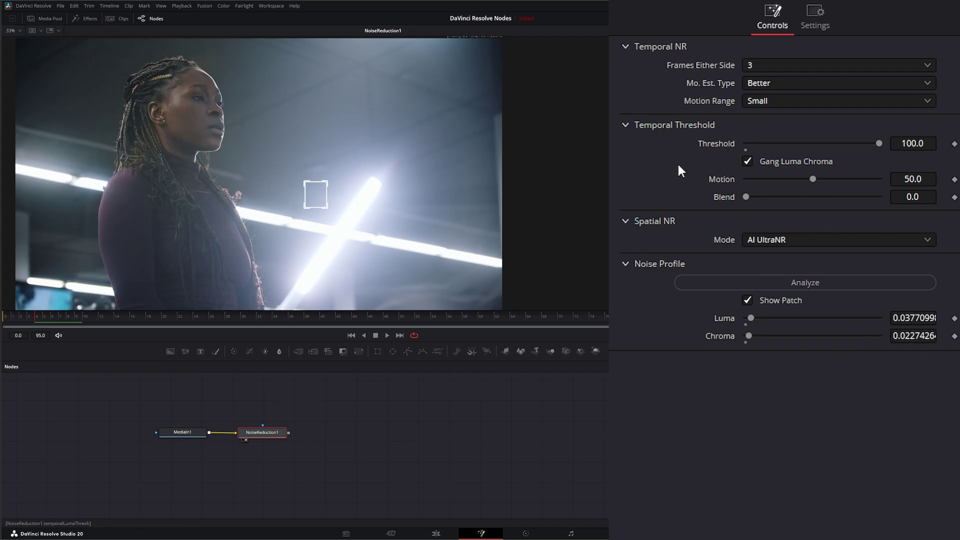